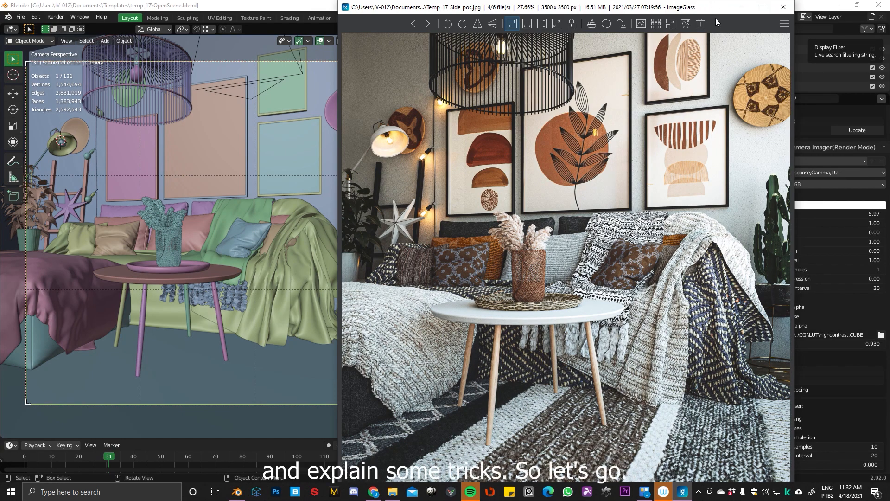
Close the reference image and examine the room's architecture, its wall openings and the furniture inside.
click(783, 9)
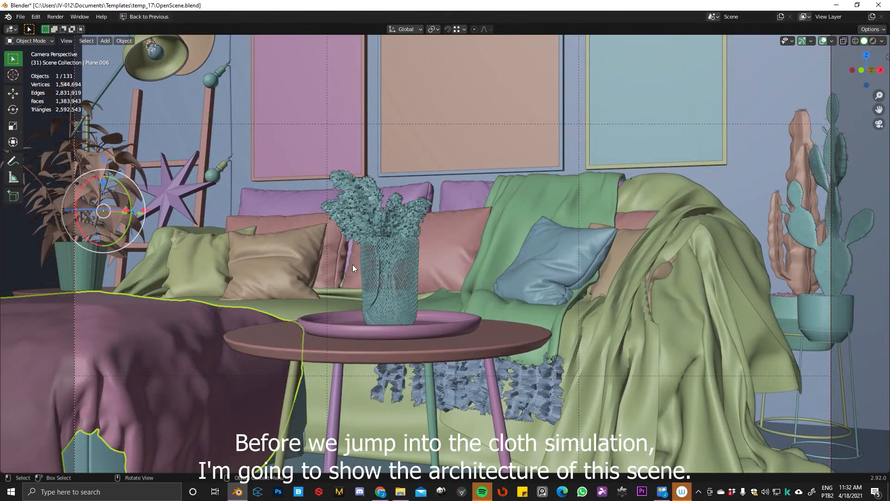
scroll(365, 269, down, 3)
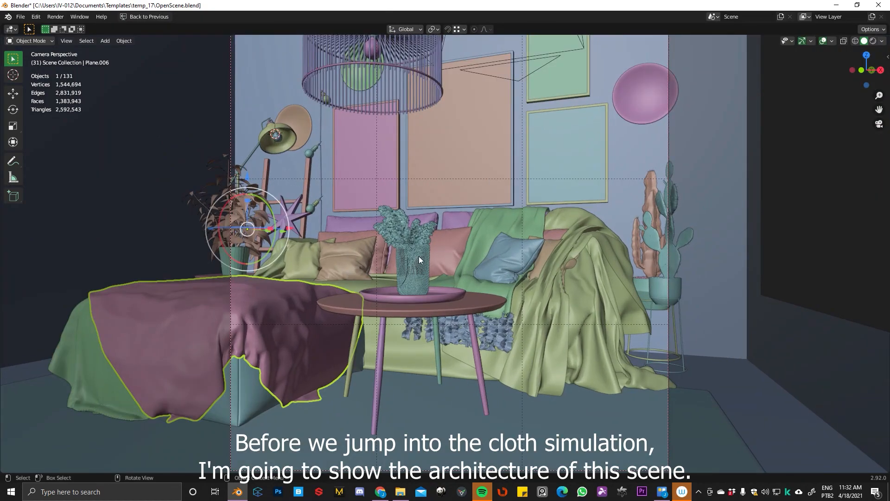
mouse_move(419, 256)
middle_down()
mouse_move(396, 266)
mouse_move(450, 238)
mouse_move(397, 251)
mouse_move(227, 247)
mouse_move(419, 242)
middle_up()
middle_drag(338, 207, 320, 205)
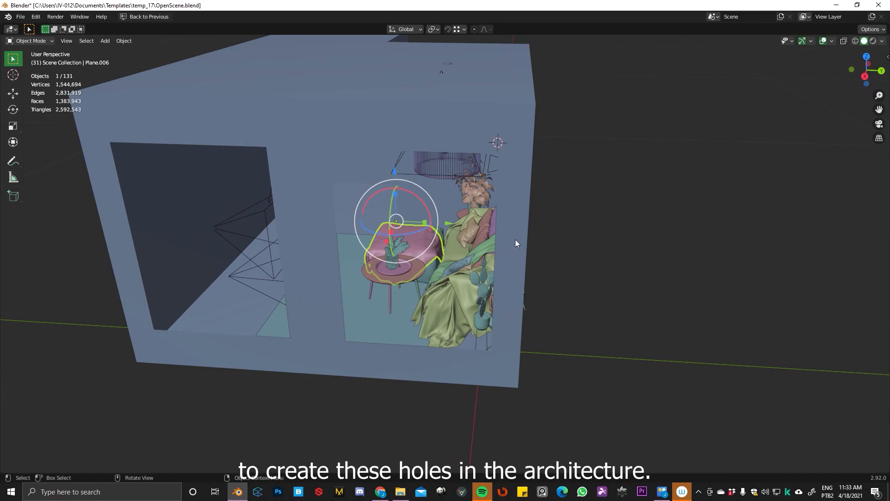
middle_drag(228, 213, 138, 227)
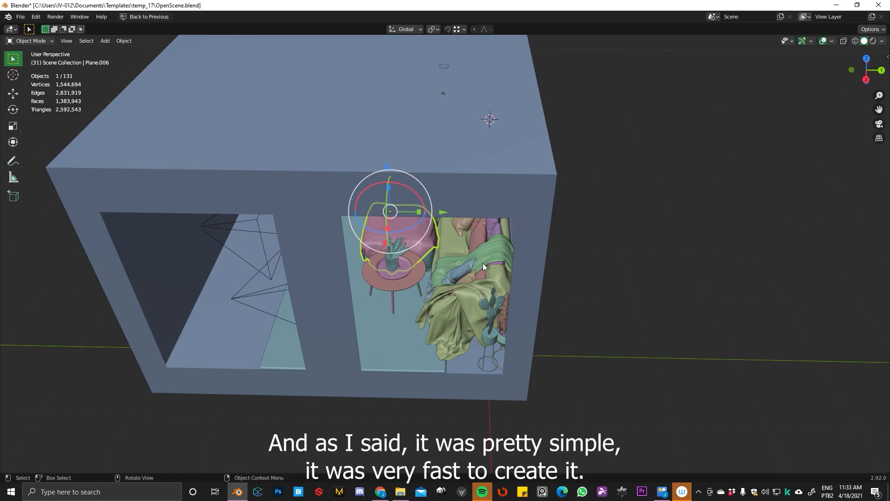
middle_drag(326, 263, 443, 215)
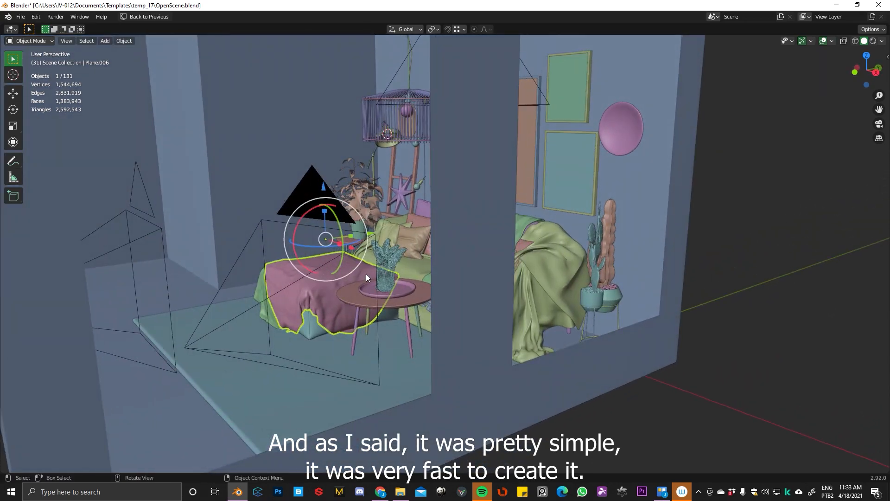
scroll(371, 273, up, 5)
middle_drag(328, 274, 383, 270)
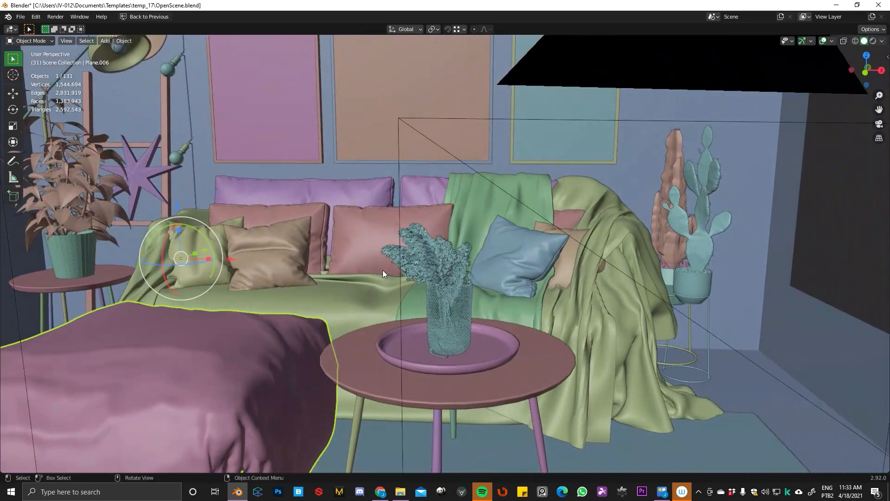
shift+middle_drag(307, 285, 386, 257)
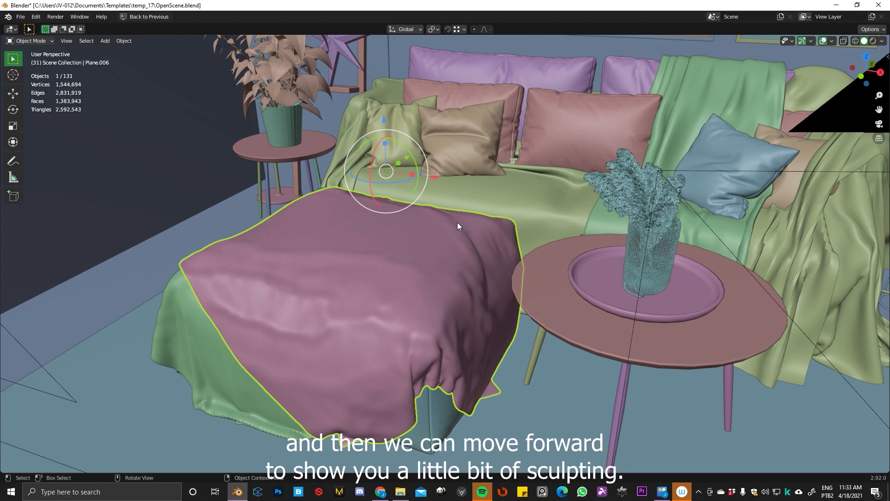
Add a mesh plane, size it and place it high above the ottoman and the sofa's left end.
key(shift+a)
mouse_move(477, 249)
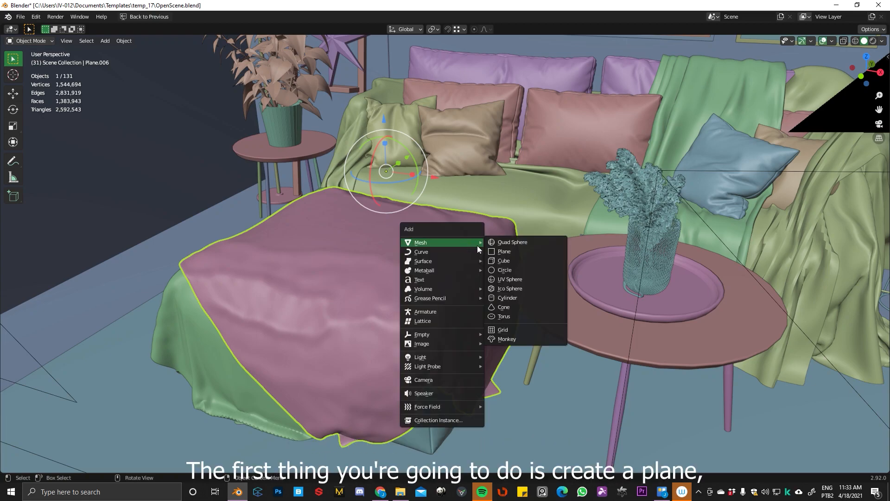
click(504, 251)
mouse_move(396, 141)
shift+middle_down()
mouse_move(424, 193)
mouse_move(402, 149)
shift+middle_up()
drag(380, 103, 423, 155)
middle_drag(421, 155, 395, 170)
drag(434, 125, 411, 134)
middle_drag(344, 198, 360, 183)
Subdivide the new plane's face three times in Edit Mode and return to Object Mode.
key(Tab)
click(360, 132)
middle_drag(366, 149, 392, 180)
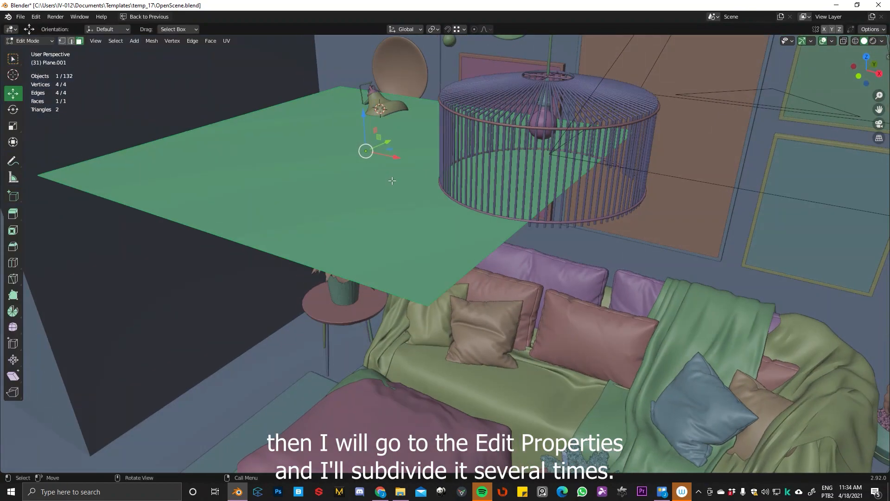
right_click(392, 160)
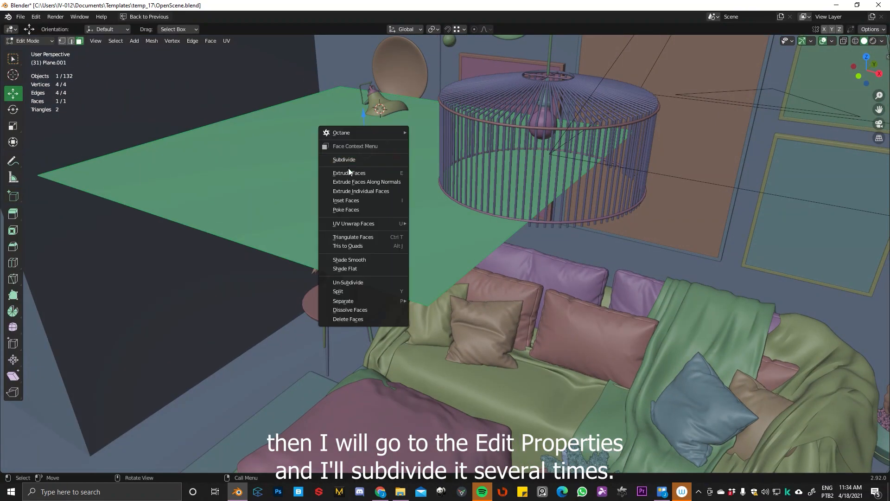
click(360, 159)
right_click(371, 159)
click(376, 159)
right_click(374, 160)
click(372, 160)
key(Tab)
click(386, 112)
Add a Subdivision Surface modifier to the plane, set to Simple with Levels Viewport 3 and Optimal Display off.
key(ctrl+space)
drag(386, 26, 469, 51)
click(743, 213)
click(788, 130)
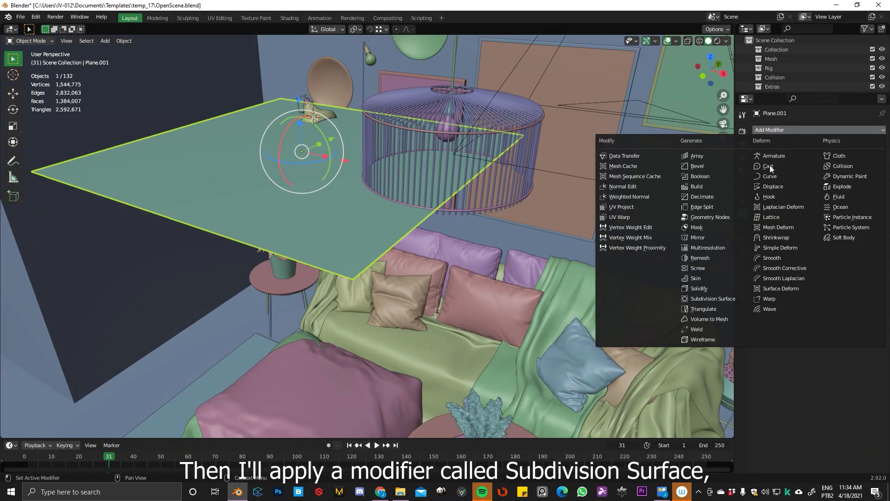
click(716, 299)
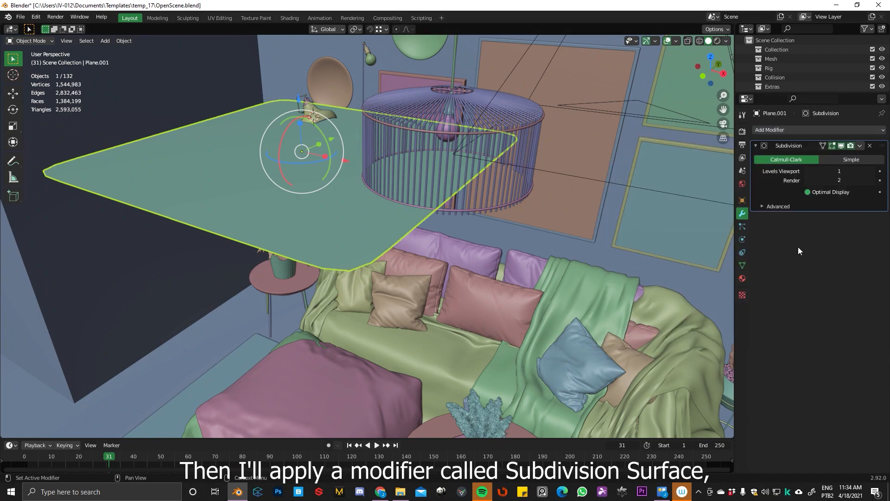
click(849, 161)
click(872, 172)
click(873, 171)
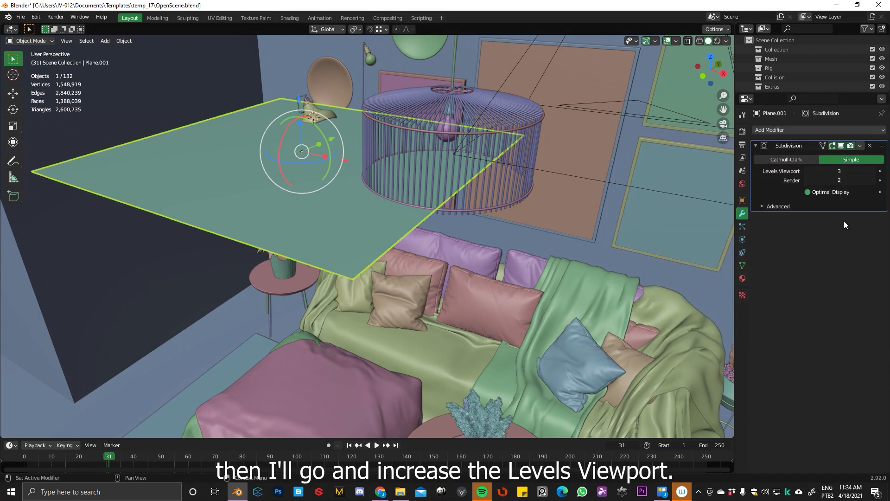
click(808, 192)
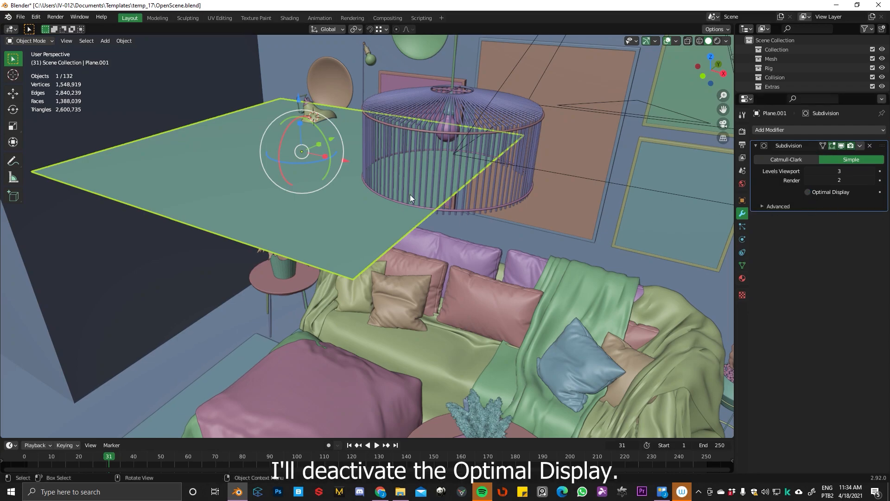
Enable Cloth physics on the plane with default values and play the simulation from frame 0.
middle_drag(411, 197, 412, 183)
click(746, 243)
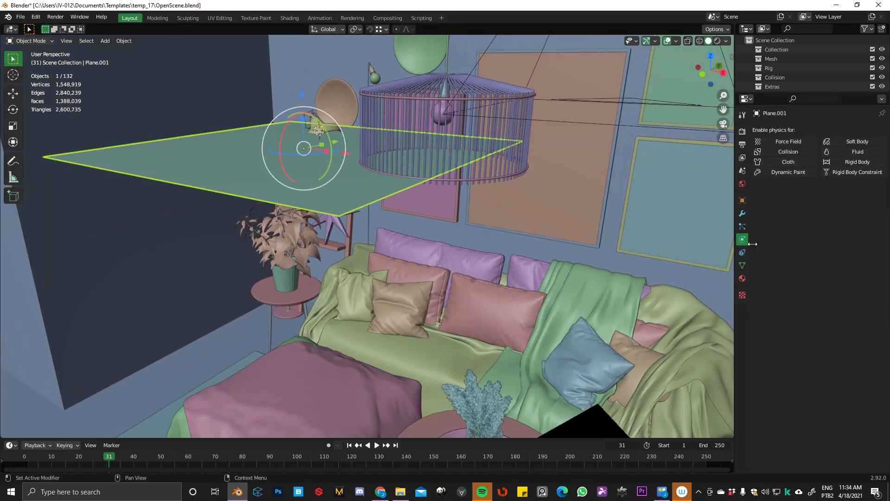
click(781, 162)
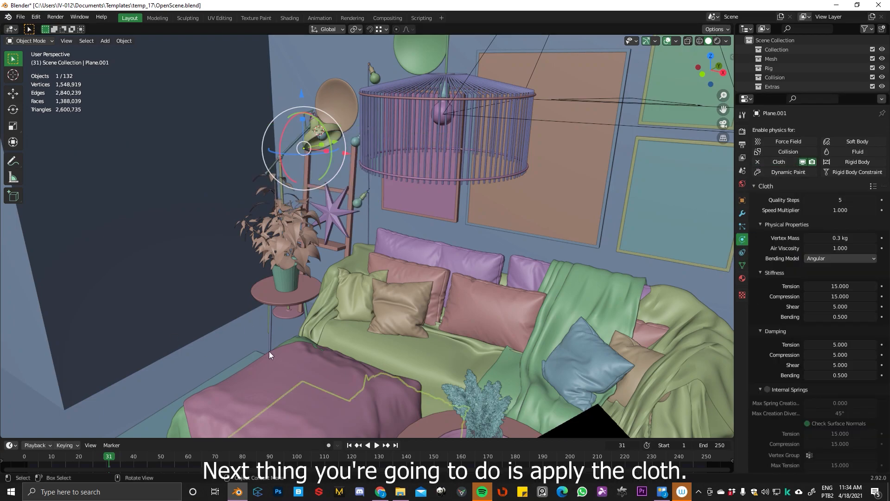
drag(106, 459, 24, 459)
middle_drag(514, 167, 503, 186)
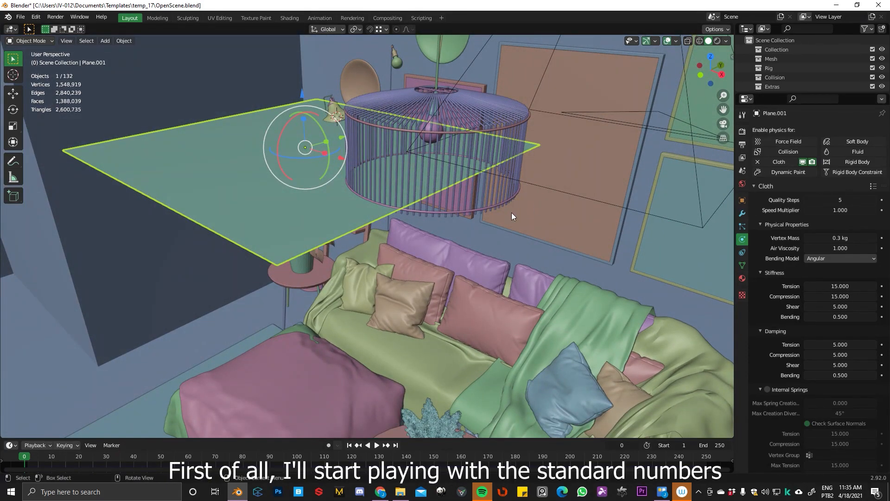
key(space)
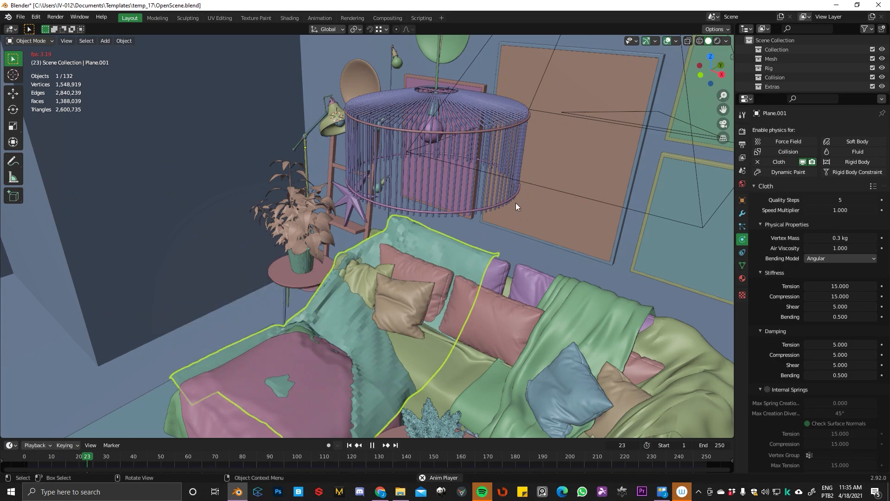
key(space)
Replay the cloth simulation and check how the plane falls onto the sofa and ottoman.
drag(96, 459, 30, 465)
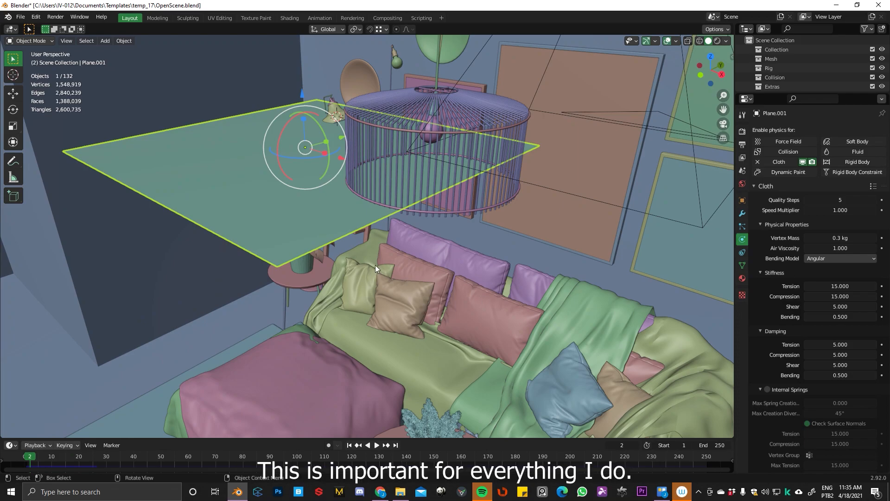
key(space)
key(space)
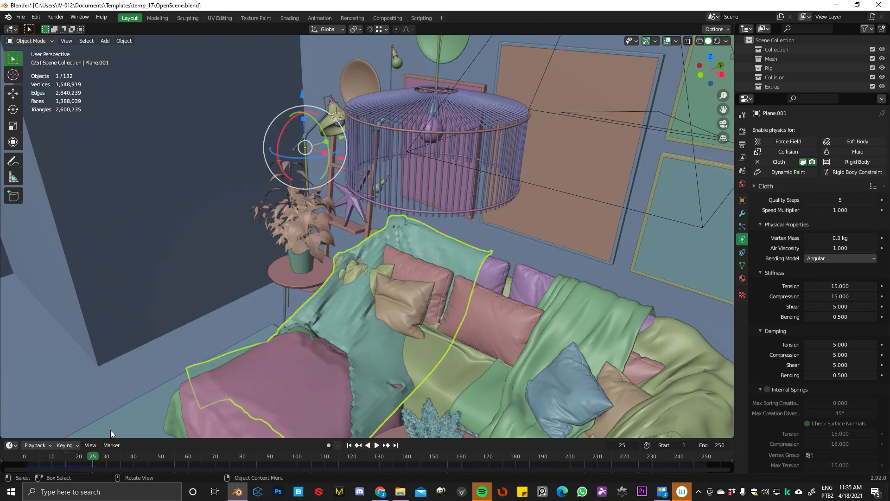
drag(95, 458, 66, 457)
middle_drag(305, 354, 323, 313)
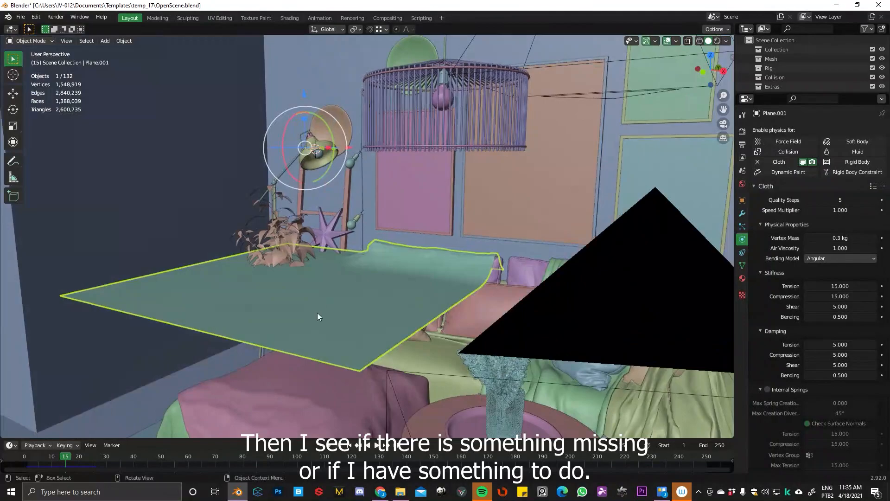
key(space)
key(space)
Move the cloth plane -27.127 cm along Y and return the timeline to the start frame.
drag(101, 459, 51, 459)
middle_drag(306, 320, 343, 274)
drag(336, 139, 283, 169)
key(shift+Left)
Try the cloth simulation with the plane's Levels Viewport at 4, and restore the level to 3.
click(743, 213)
click(878, 171)
middle_drag(402, 254, 371, 226)
key(space)
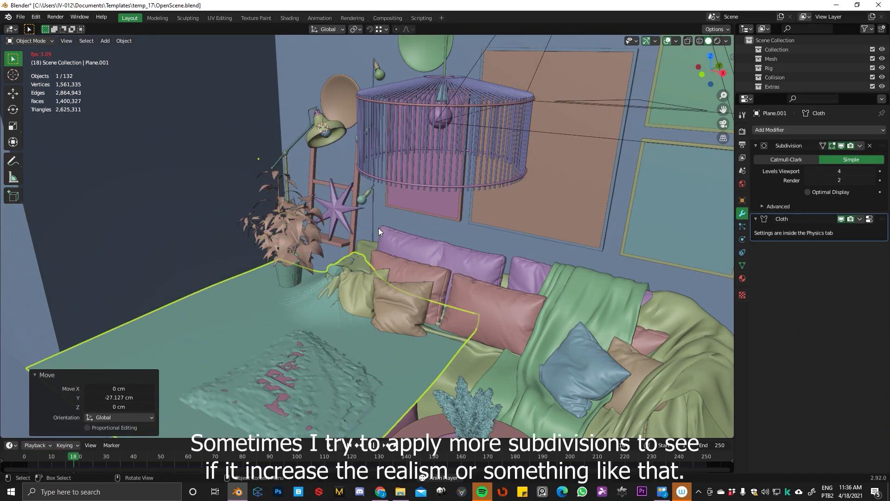
key(Escape)
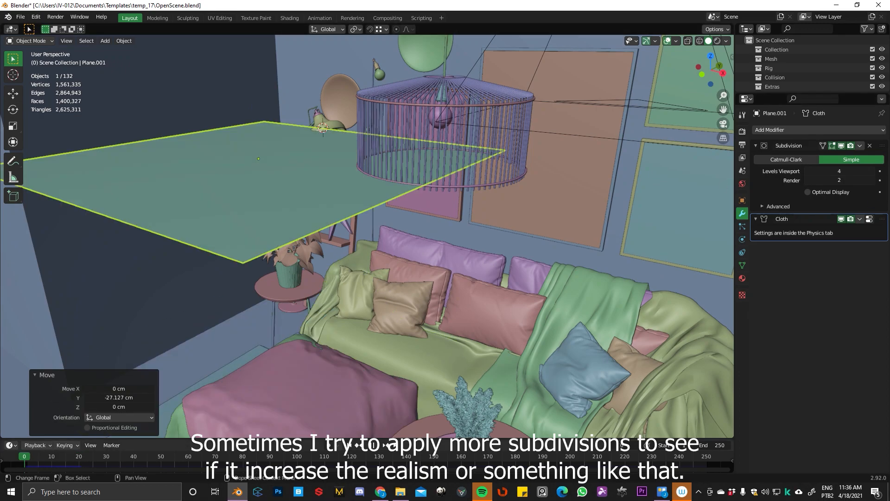
click(808, 171)
Enable Collision physics on the cushions at the sofa's left end.
click(360, 294)
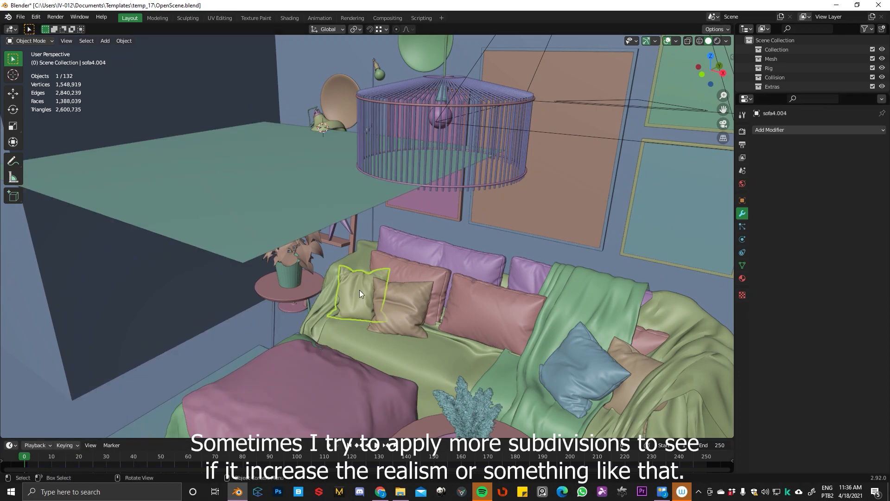
click(742, 239)
click(783, 152)
click(437, 291)
click(784, 152)
click(406, 276)
click(783, 152)
Enable Collision physics on the ottoman's blanket and the sofa cover, and test the cloth simulation from the start.
click(315, 364)
click(784, 151)
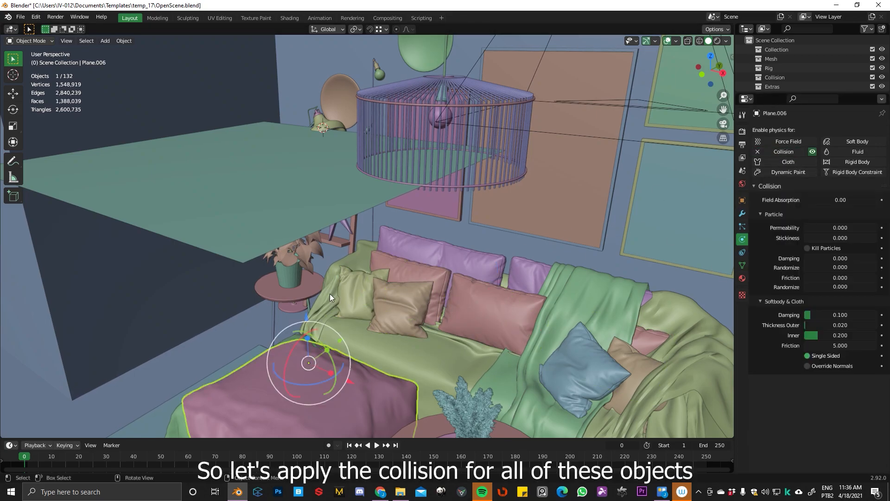
click(324, 297)
click(788, 152)
click(408, 241)
key(space)
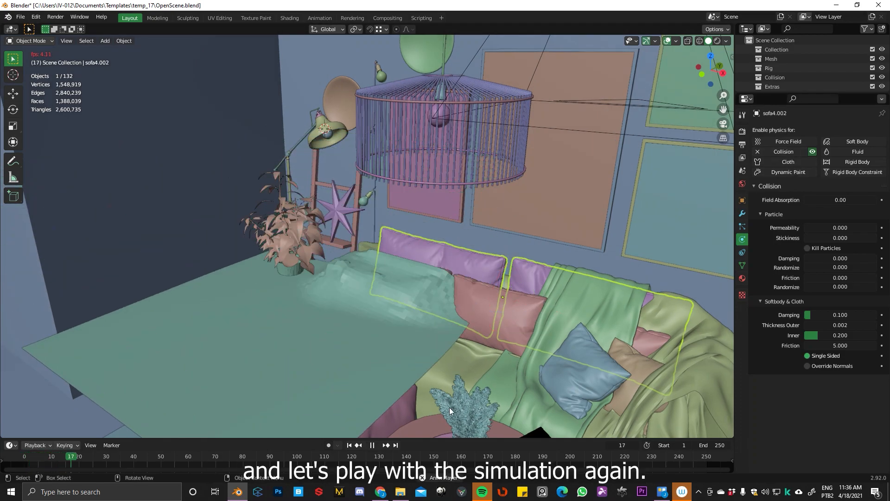
key(space)
key(shift+Left)
Move the cloth plane 67.633 cm along Y and play the simulation to drape it over the sofa.
click(328, 235)
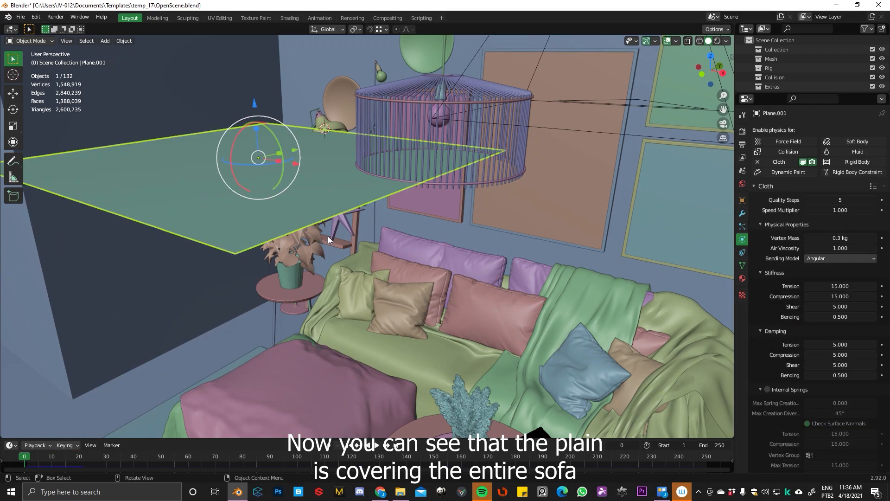
middle_drag(329, 234, 304, 145)
drag(304, 145, 387, 179)
key(space)
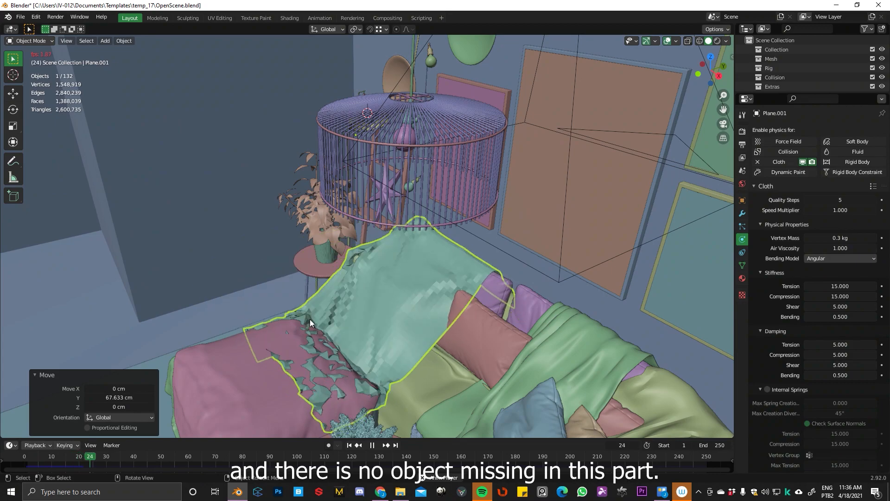
key(space)
middle_drag(238, 346, 332, 278)
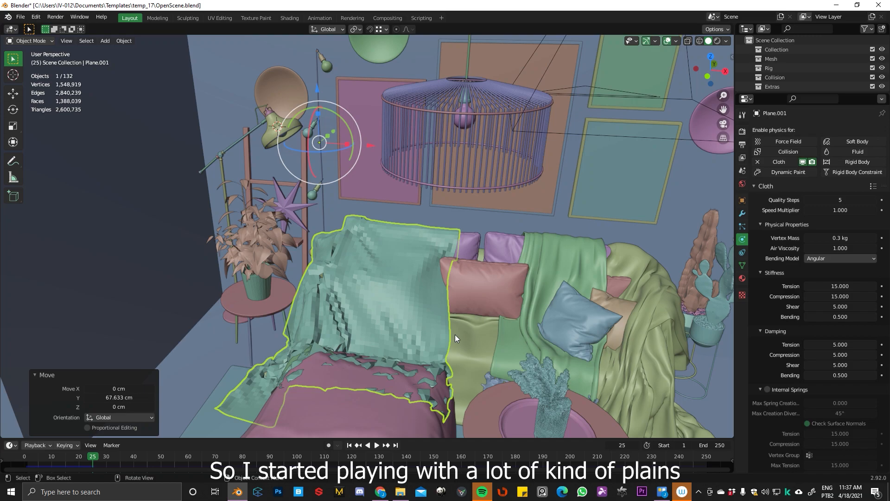
mouse_move(389, 280)
middle_down()
mouse_move(307, 316)
mouse_move(405, 281)
middle_up()
Duplicate the cloth plane about 42 cm higher and run the simulation until the original drapes at frame 25.
click(406, 268)
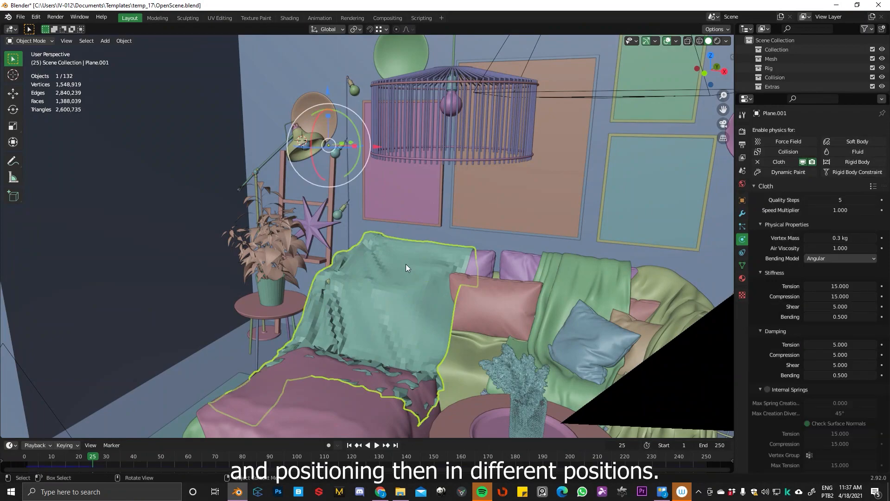
key(shift+d)
click(332, 147)
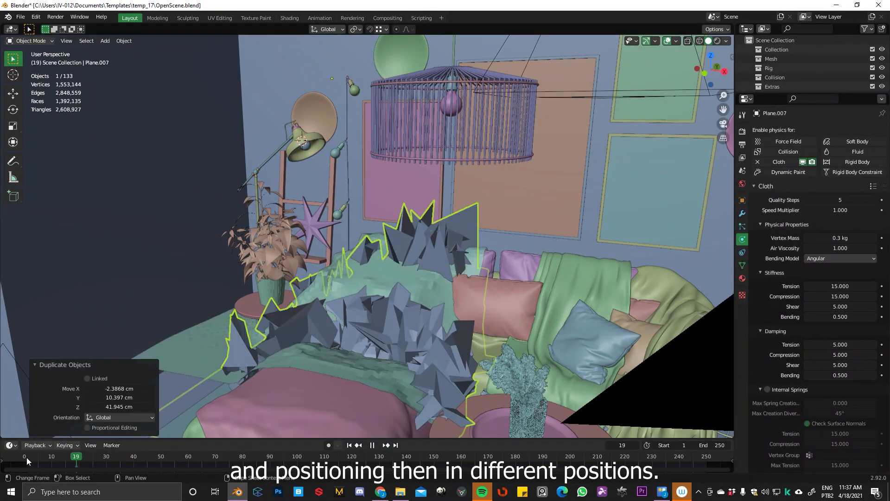
key(shift+Left)
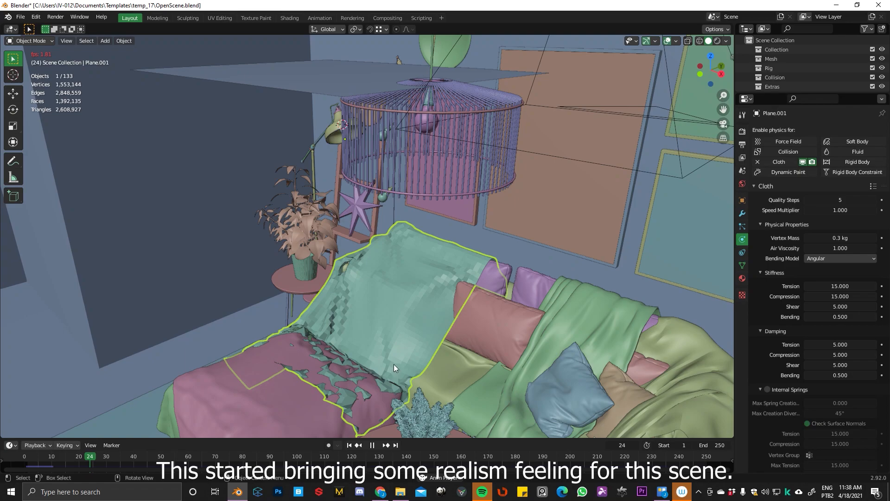
key(space)
Apply the Subdivision and Cloth modifiers on the draped plane.
click(742, 213)
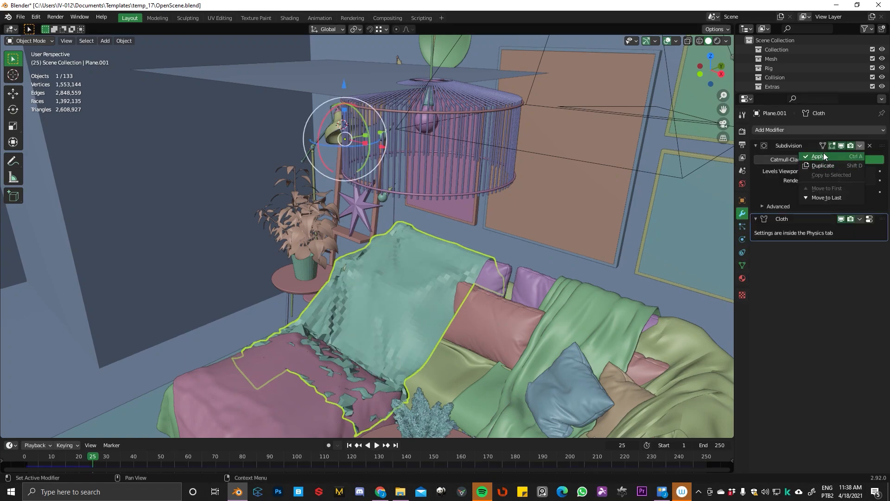
click(824, 154)
click(860, 146)
click(821, 157)
Reposition the duplicate plane above the sofa, rotate it about Z and shift it along X.
click(320, 79)
middle_drag(320, 79, 372, 131)
key(g)
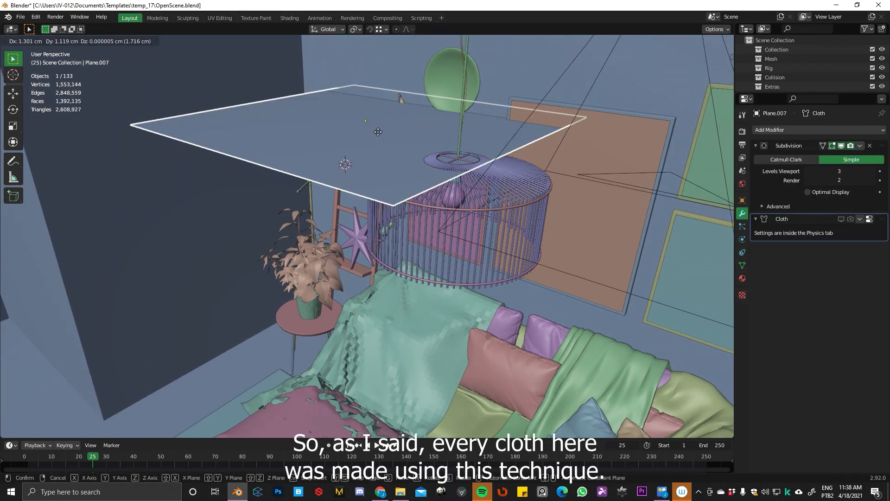
click(383, 154)
key(r)
key(z)
click(408, 146)
key(g)
key(x)
click(468, 210)
Return to frame 0 and turn on the duplicate plane's Cloth simulation for both viewport and render.
drag(93, 457, 24, 457)
click(742, 239)
drag(802, 162, 812, 161)
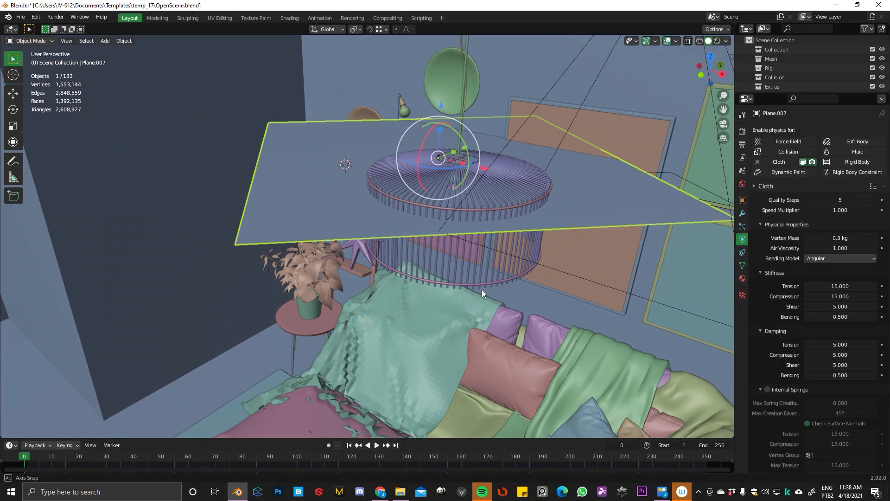
Play the duplicate plane's cloth simulation over the sofa twice and return to frame 0.
middle_drag(482, 289, 494, 276)
key(space)
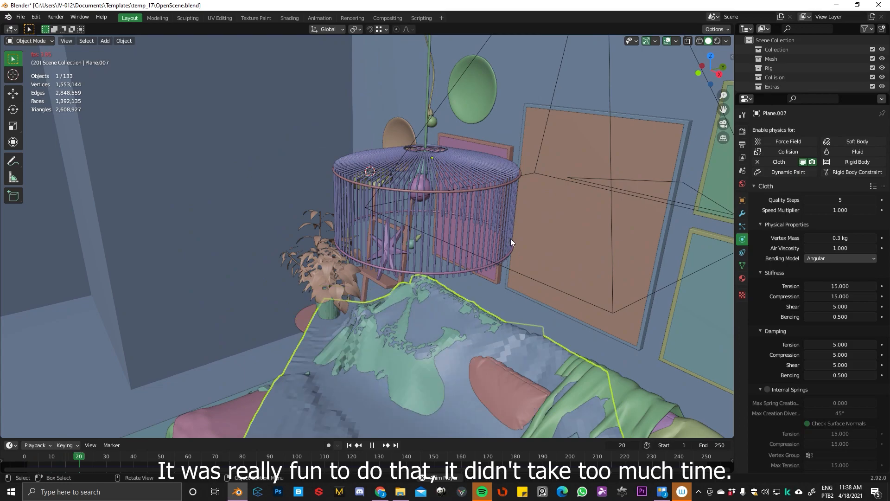
key(space)
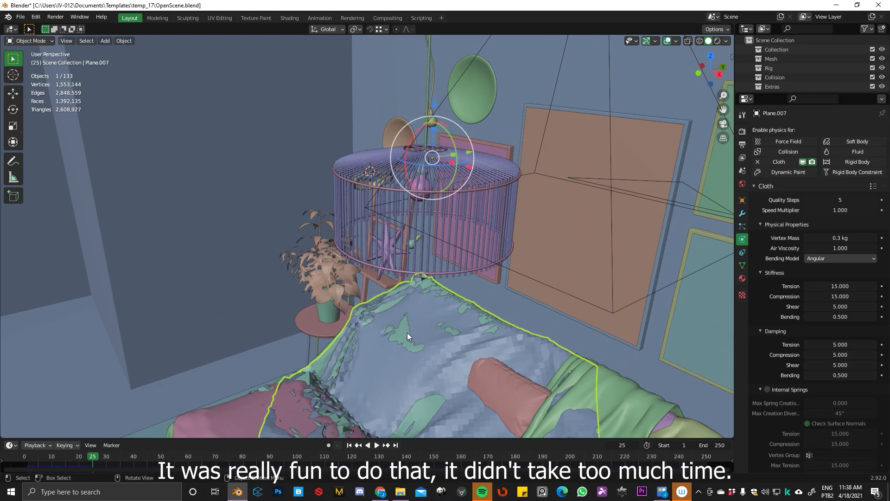
drag(93, 459, 24, 459)
click(398, 323)
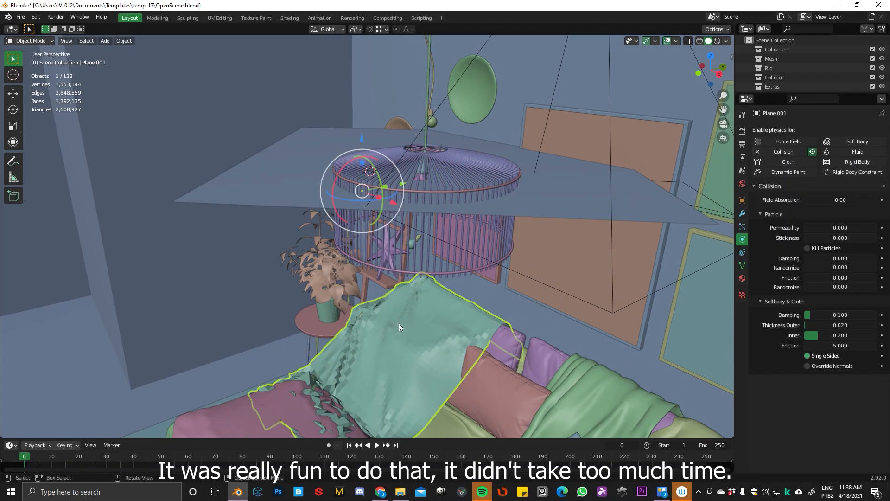
key(space)
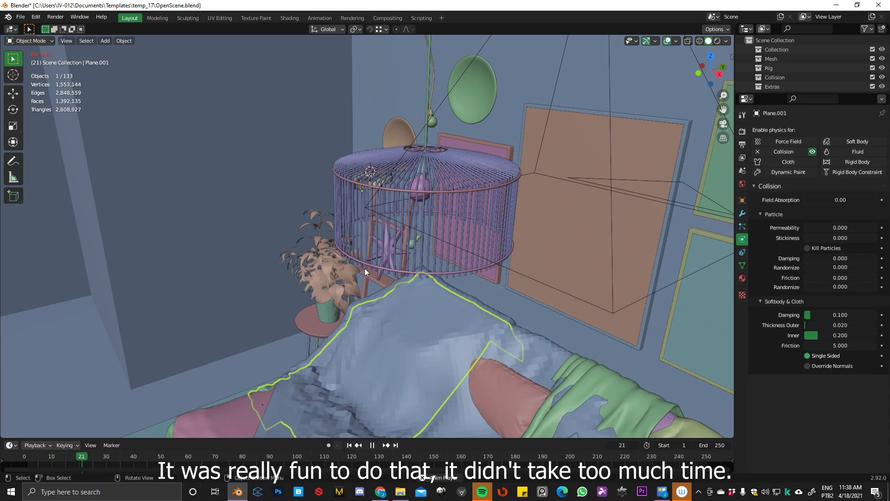
key(space)
middle_drag(436, 307, 461, 228)
drag(91, 456, 2, 466)
Delete the duplicate cloth plane hovering above the sofa.
middle_drag(376, 227, 431, 181)
click(434, 250)
key(Delete)
Apply the Collision modifier on the teal cloth draped over the sofa to clear its modifier stack.
shift+middle_drag(394, 404, 389, 308)
click(468, 255)
scroll(608, 227, up, 4)
middle_drag(609, 231, 492, 277)
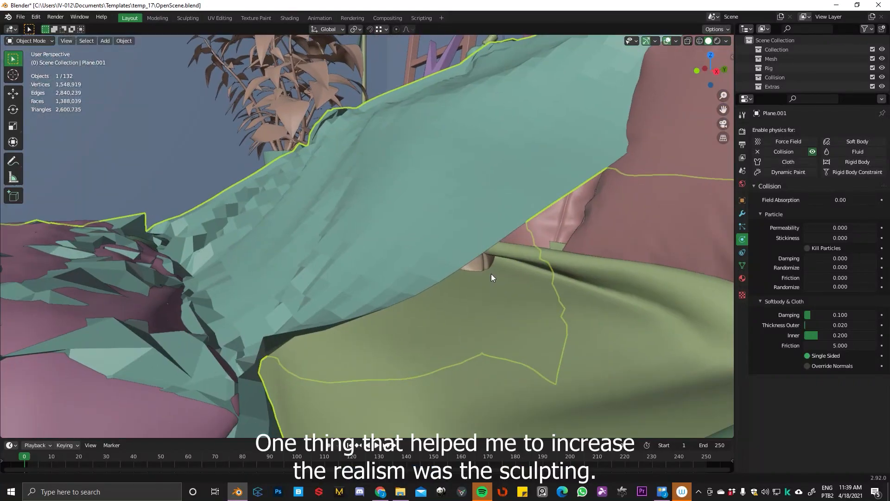
click(742, 213)
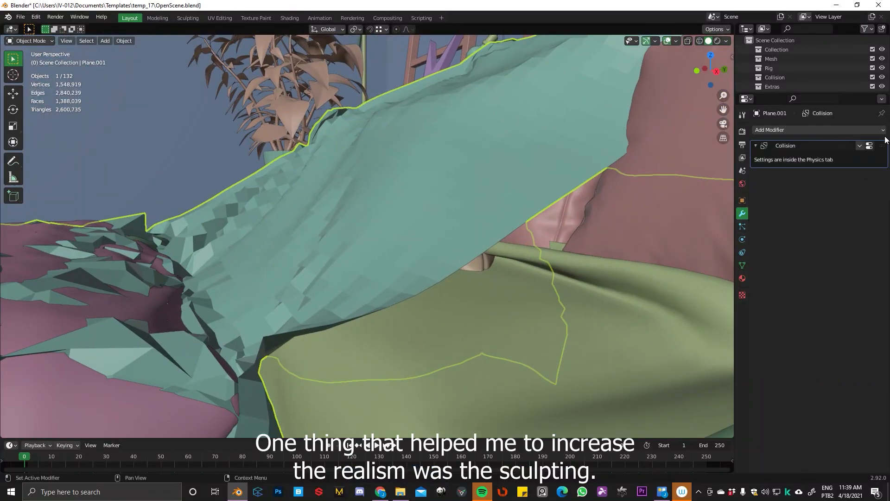
click(861, 145)
click(821, 156)
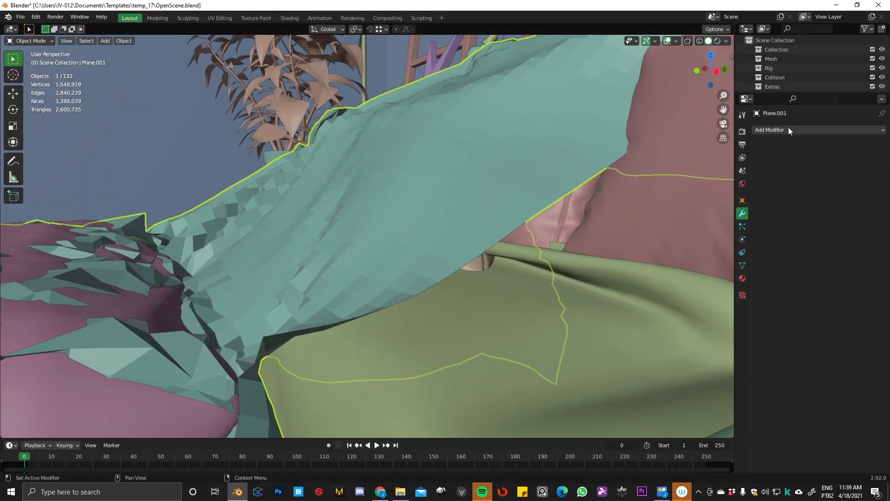
Add a Solidify modifier to the draped sofa cloth with a thickness of 0.7 cm.
click(784, 130)
click(708, 288)
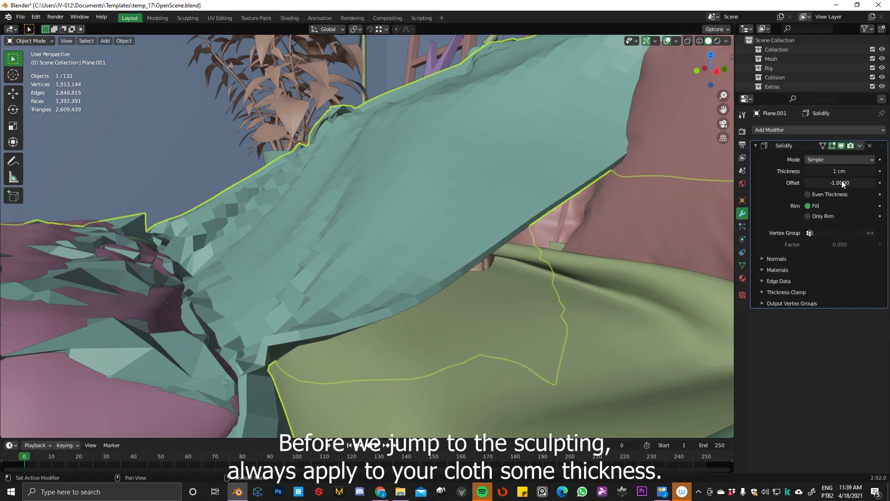
drag(855, 174, 850, 178)
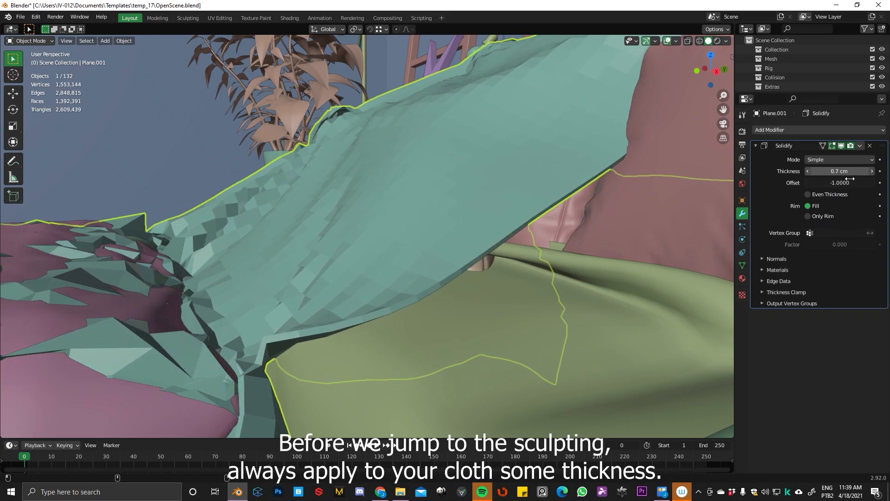
Add a Subdivision Surface modifier to the draped sofa cloth and shade it smooth.
middle_drag(649, 239, 814, 168)
click(787, 129)
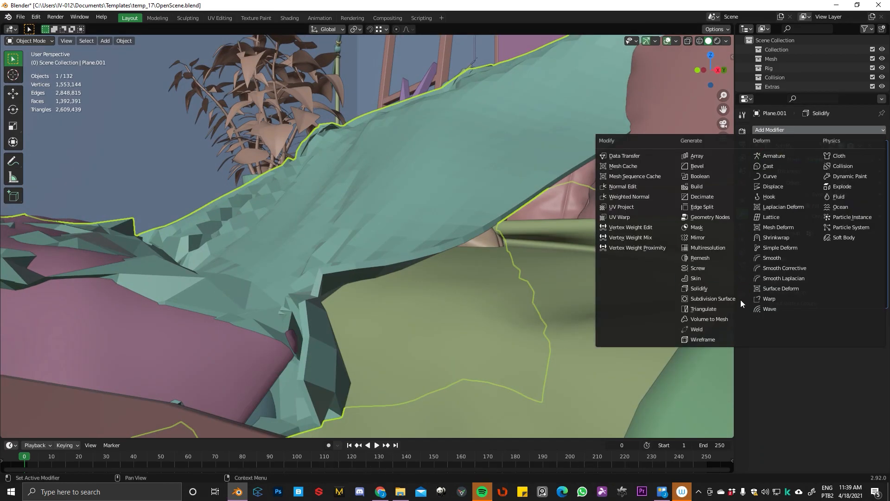
click(727, 300)
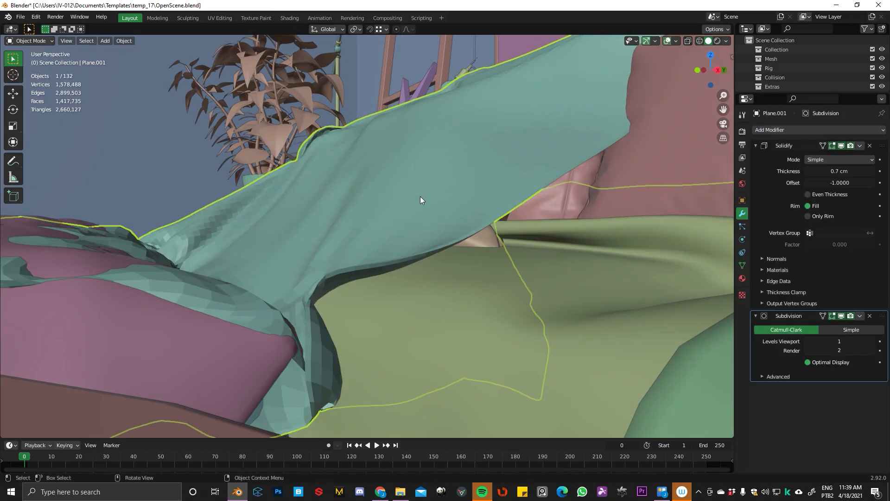
right_click(417, 181)
click(415, 177)
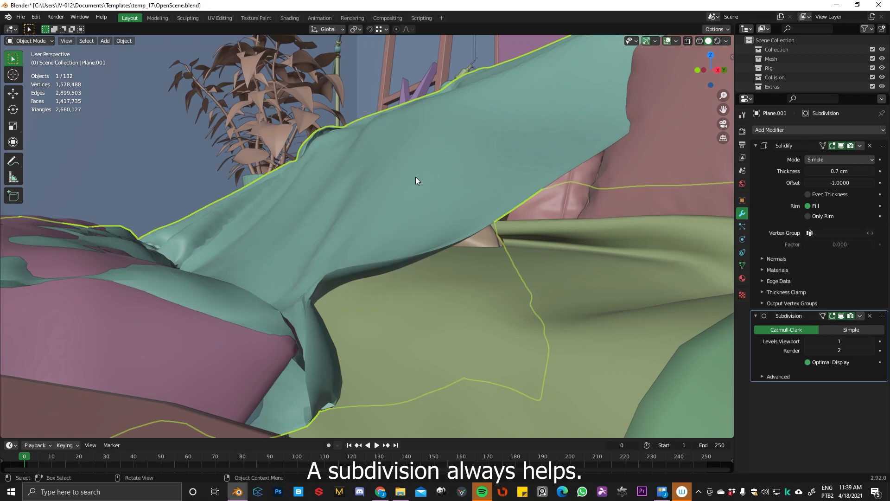
mouse_move(270, 260)
middle_down()
mouse_move(298, 301)
mouse_move(470, 278)
mouse_move(400, 278)
mouse_move(393, 289)
mouse_move(388, 278)
mouse_move(483, 244)
mouse_move(532, 163)
middle_up()
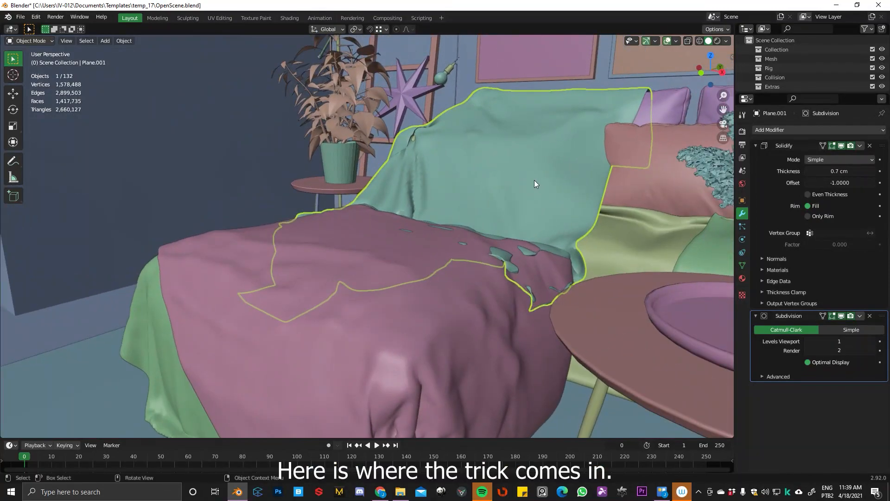
Select the pink cloth over the ottoman and switch to the Sculpting workspace.
middle_drag(340, 310, 368, 286)
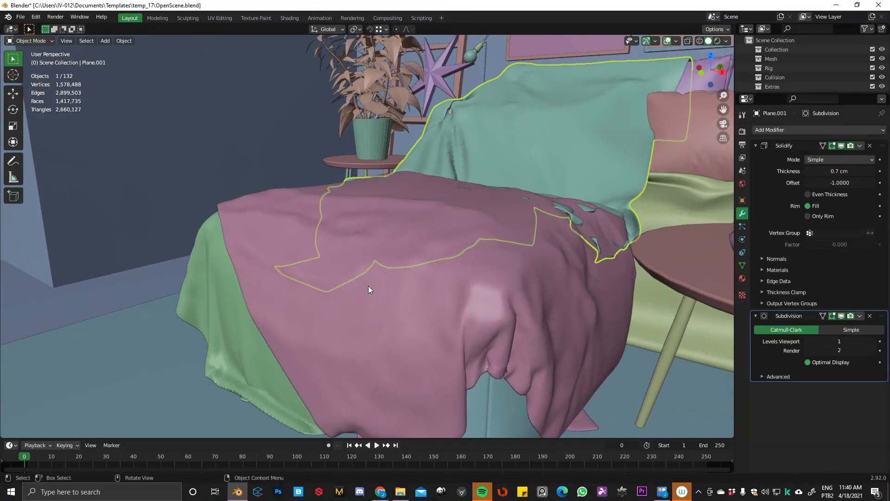
click(367, 289)
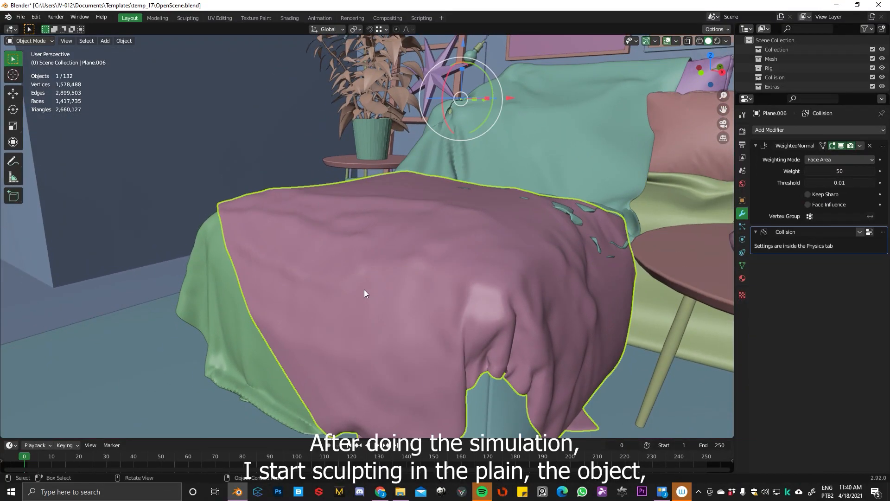
click(188, 19)
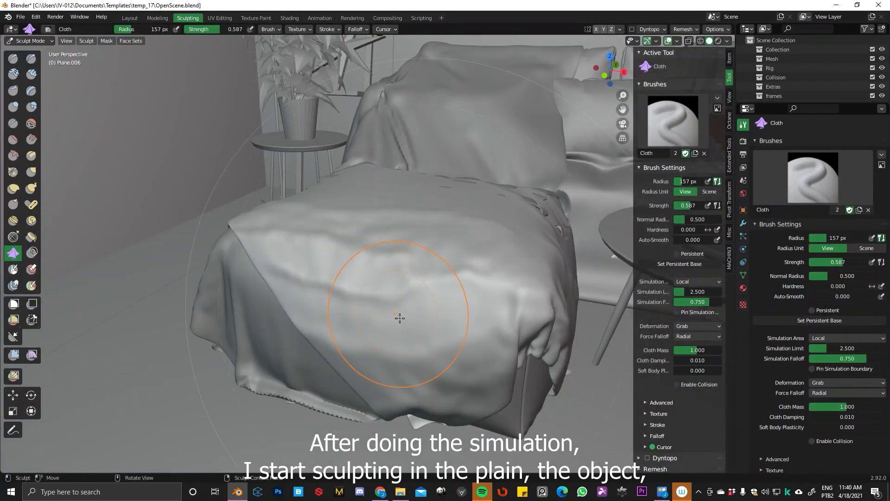
Sculpt folds into the hanging front of the ottoman cloth with the Cloth brush at 157 px radius and 0.587 strength.
middle_drag(399, 318, 330, 309)
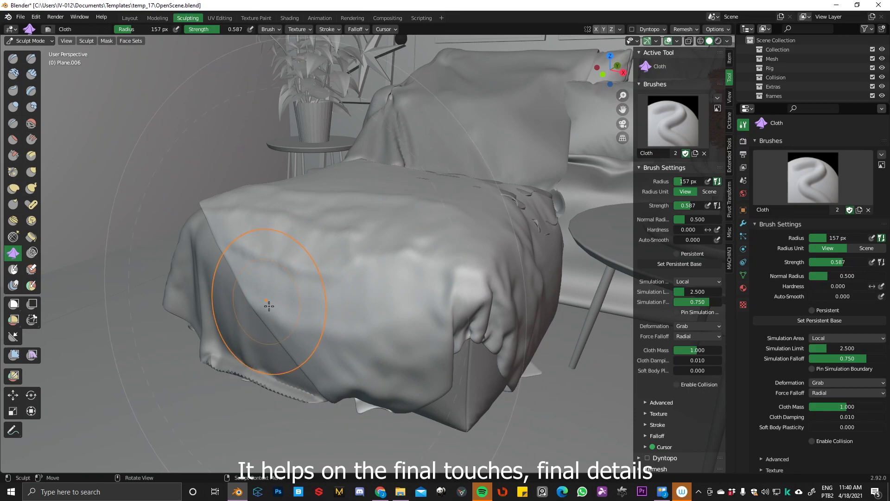
scroll(270, 306, up, 2)
drag(278, 282, 278, 251)
middle_drag(280, 278, 251, 304)
middle_drag(222, 350, 306, 274)
drag(355, 248, 409, 290)
mouse_move(410, 290)
middle_down()
mouse_move(328, 368)
mouse_move(395, 286)
middle_up()
drag(395, 286, 417, 294)
middle_drag(418, 294, 467, 279)
scroll(489, 256, down, 6)
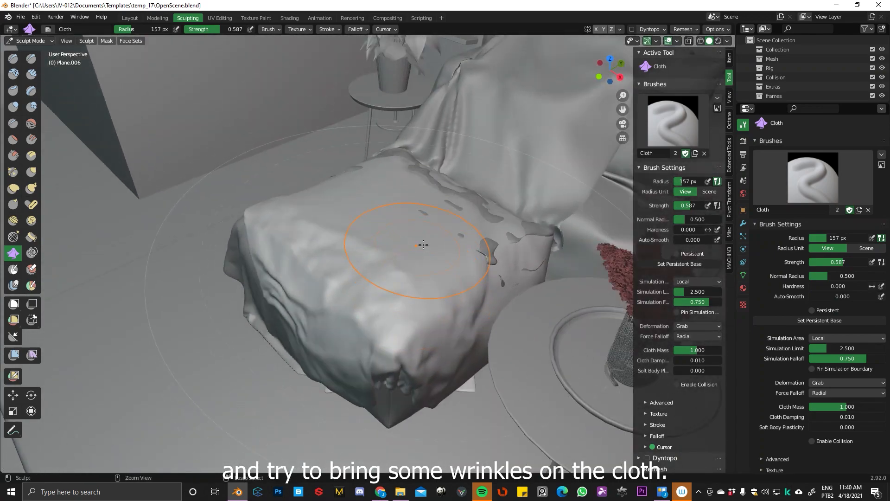
Sculpt additional wrinkles across the top and front edge of the ottoman cloth with the Cloth brush.
shift+middle_drag(421, 251, 371, 229)
middle_drag(378, 260, 309, 265)
drag(256, 259, 290, 258)
drag(367, 262, 373, 264)
drag(390, 313, 399, 304)
Sculpt the ottoman cloth beside the round table to smooth its drape where the underlying fabric pokes through.
middle_drag(371, 323, 449, 141)
scroll(378, 287, up, 2)
mouse_move(361, 133)
middle_down()
mouse_move(357, 260)
mouse_move(398, 244)
mouse_move(242, 337)
mouse_move(292, 292)
mouse_move(351, 284)
middle_up()
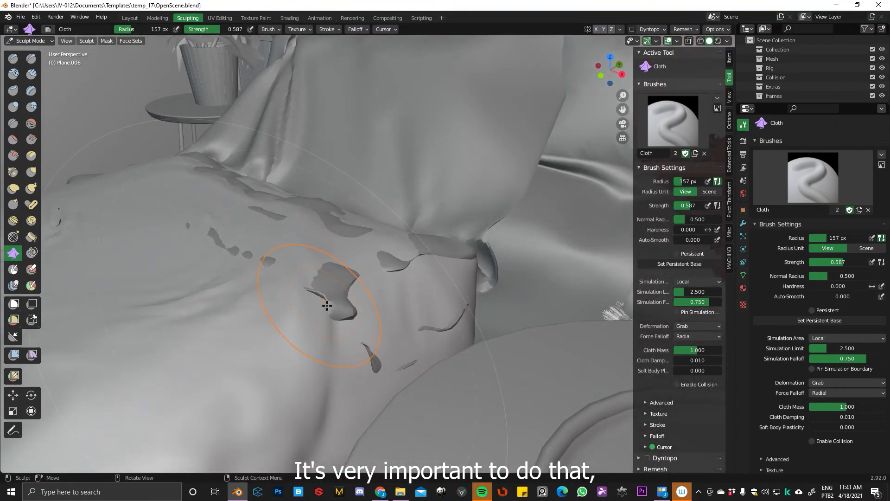
middle_drag(361, 322, 327, 311)
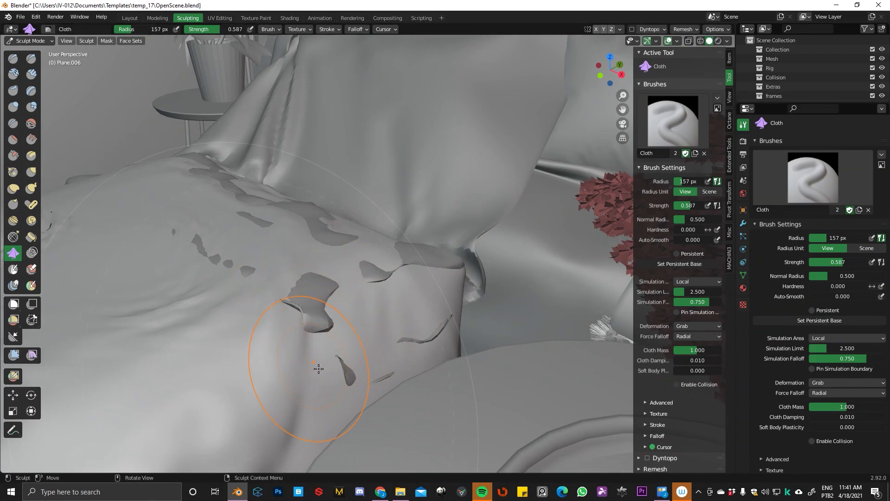
middle_drag(318, 368, 368, 324)
mouse_move(302, 320)
middle_down()
mouse_move(364, 304)
mouse_move(370, 274)
mouse_move(318, 306)
mouse_move(374, 243)
middle_up()
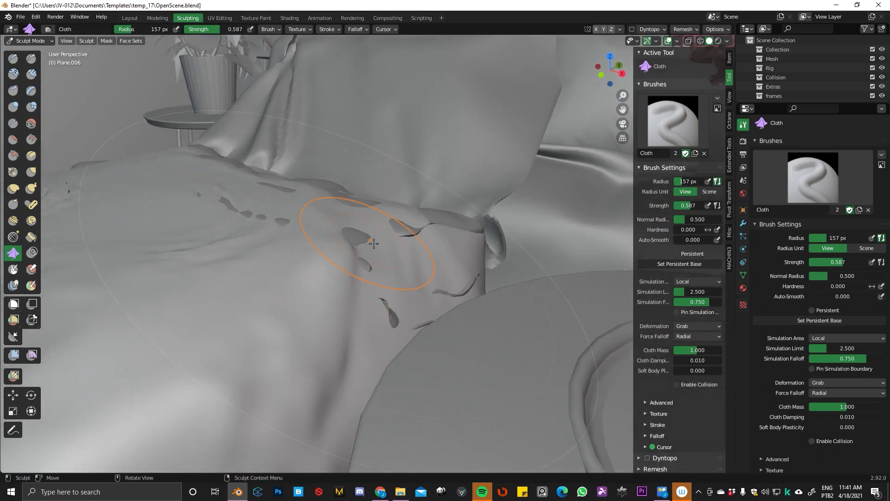
mouse_move(300, 280)
middle_down()
mouse_move(248, 298)
mouse_move(278, 289)
mouse_move(314, 293)
middle_up()
mouse_move(314, 292)
mouse_down()
mouse_move(304, 272)
mouse_move(288, 322)
mouse_move(405, 235)
mouse_move(349, 256)
mouse_move(338, 278)
mouse_move(404, 239)
mouse_move(417, 298)
mouse_up()
mouse_move(417, 298)
middle_down()
mouse_move(463, 260)
mouse_move(447, 208)
mouse_move(403, 271)
middle_up()
drag(403, 271, 422, 286)
Sculpt curved wrinkles on the top of the ottoman cloth, working from its far side.
middle_drag(561, 225, 464, 325)
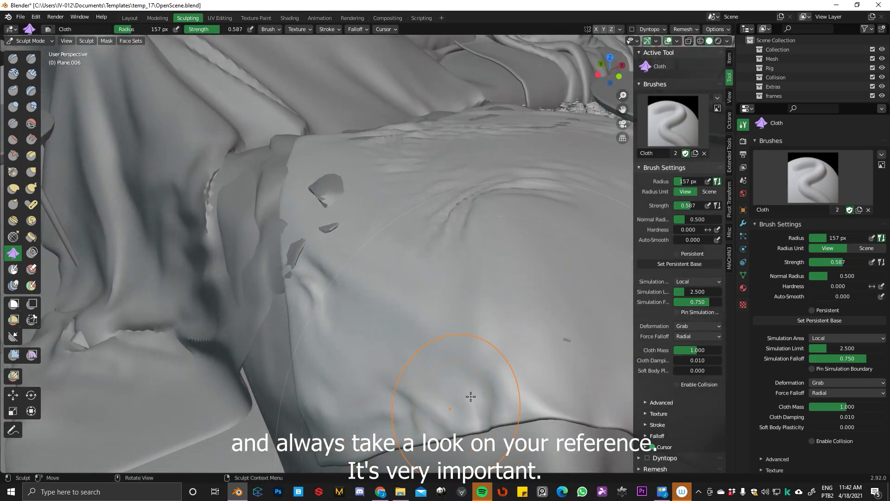
middle_drag(357, 283, 488, 292)
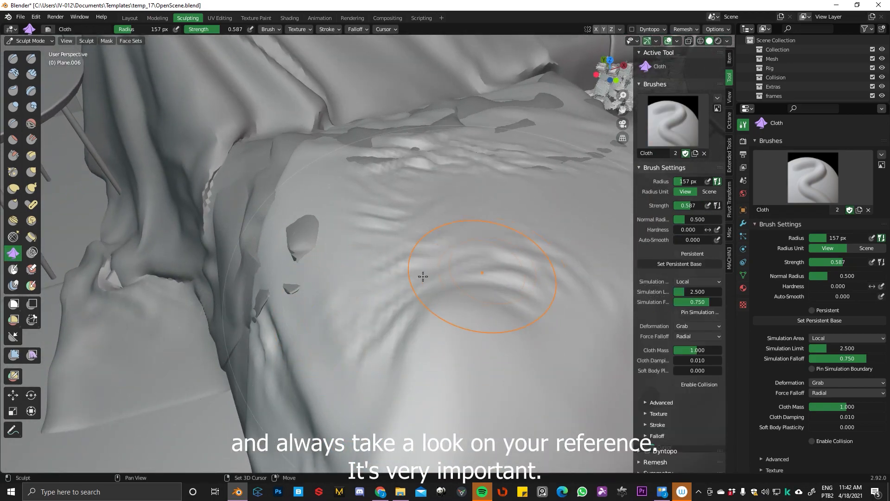
mouse_move(430, 162)
middle_down()
mouse_move(411, 243)
mouse_move(292, 260)
mouse_move(298, 235)
middle_up()
mouse_move(324, 250)
mouse_down()
mouse_move(346, 260)
mouse_move(336, 283)
mouse_up()
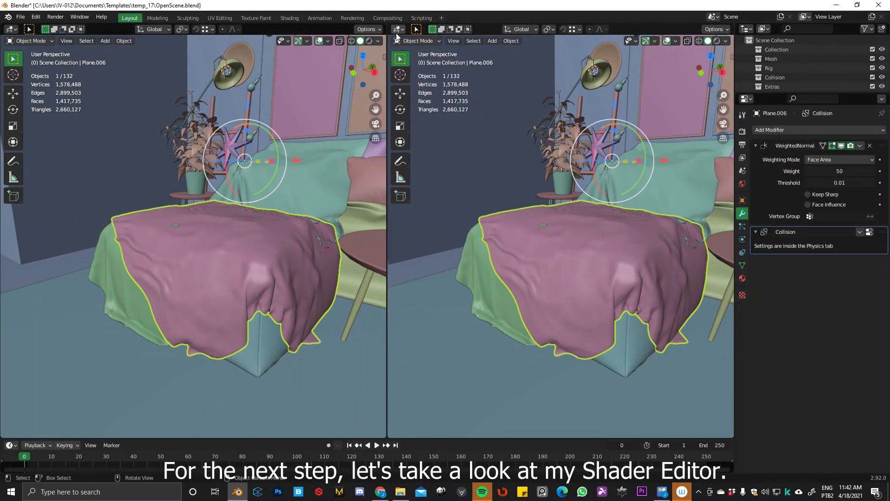
Turn the second viewport into a Shader Editor and display the material of the ottoman's pink cloth.
click(398, 30)
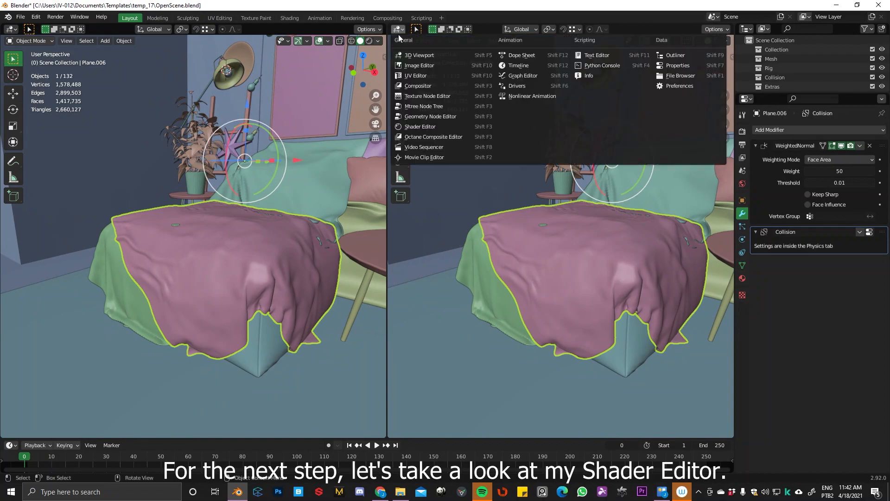
click(428, 127)
click(204, 274)
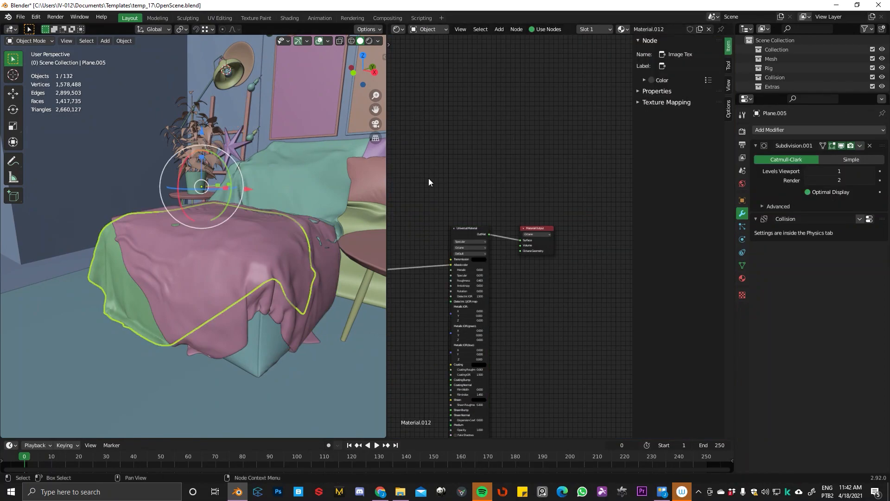
click(237, 284)
Bring the cloth material's node network into view and rearrange its texture, displacement and Full Transform nodes.
middle_drag(416, 193, 584, 153)
click(460, 198)
drag(460, 199, 501, 197)
drag(526, 272, 537, 275)
drag(413, 213, 437, 193)
scroll(558, 193, up, 1)
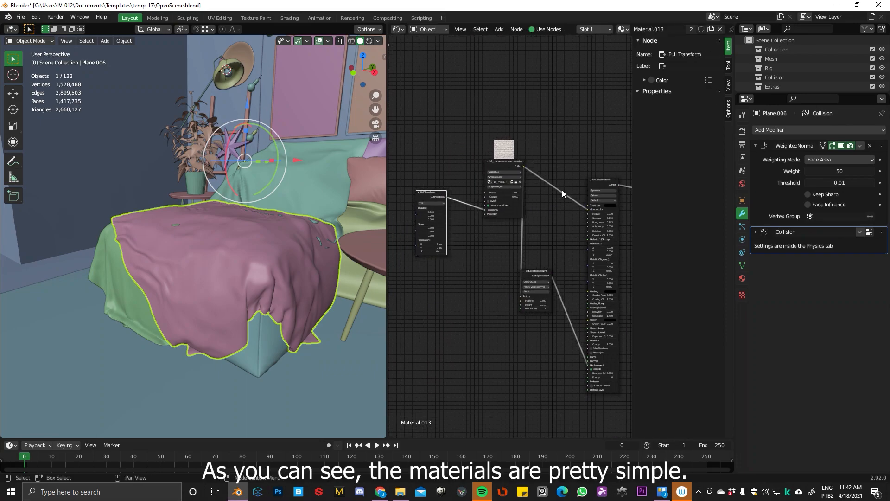
Hide the node sidebar and inspect the image texture's connection to the Universal Material's Albedo color.
middle_drag(585, 194, 548, 194)
key(n)
drag(612, 184, 626, 175)
scroll(570, 209, up, 2)
scroll(537, 116, up, 2)
drag(537, 116, 523, 115)
middle_drag(607, 156, 488, 141)
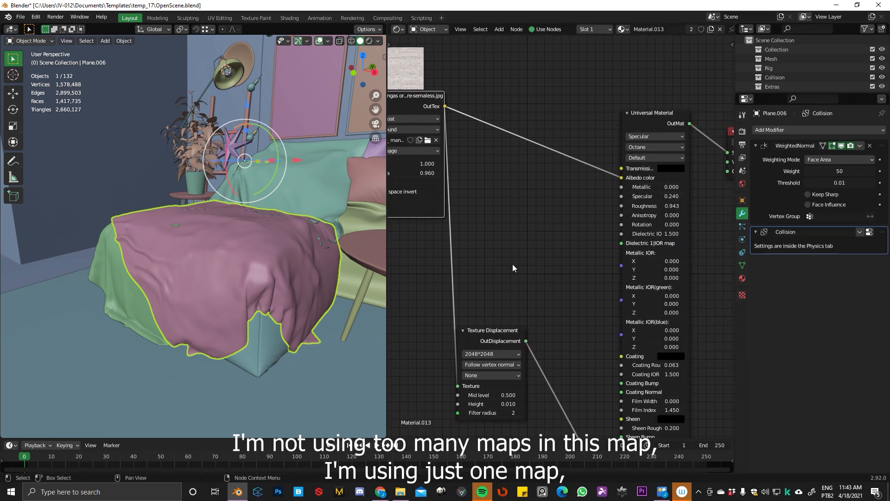
Move the Texture Displacement node closer to the image texture and inspect its link to the Universal Material's Displacement.
middle_drag(506, 299, 579, 301)
drag(457, 99, 448, 90)
drag(563, 342, 568, 287)
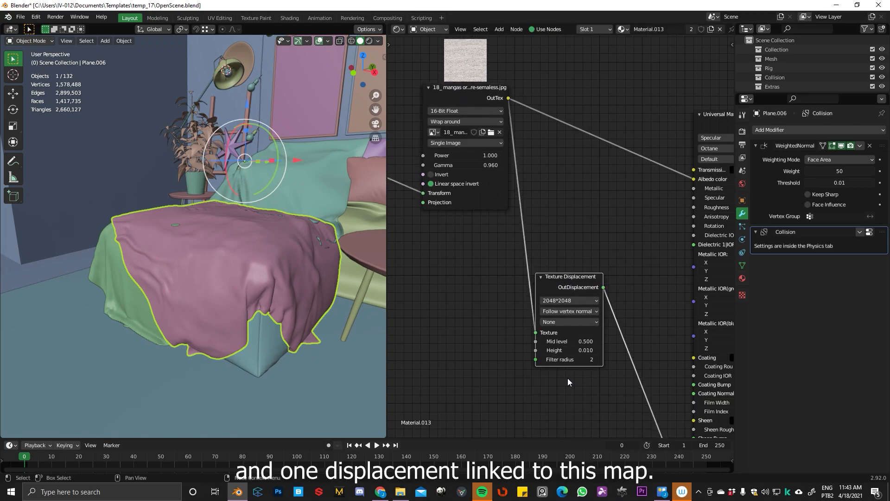
middle_drag(591, 359, 544, 263)
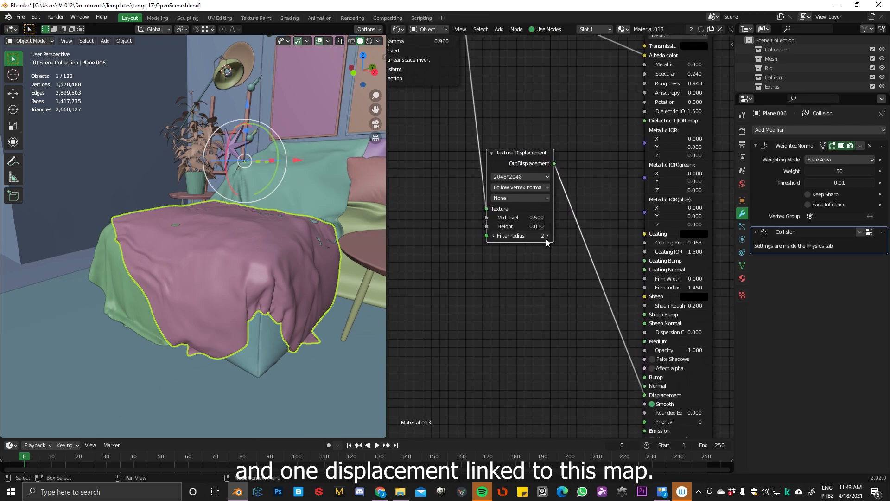
Switch to the textures.com browser window, maximize it and browse the seamless fabric textures in the cloth results.
drag(0, 121, 302, 135)
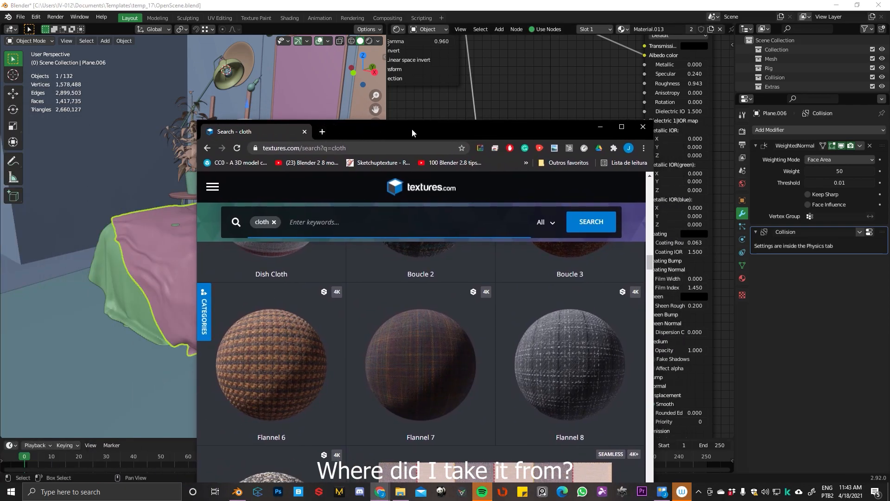
click(622, 126)
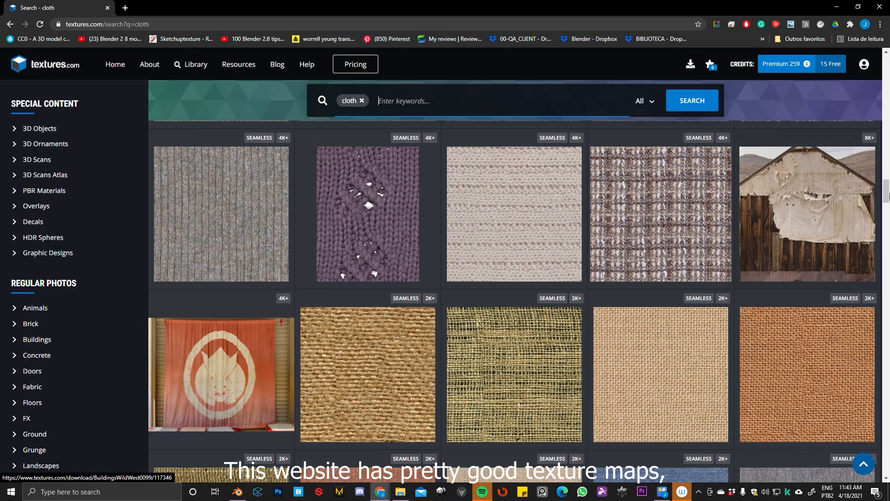
scroll(654, 308, down, 7)
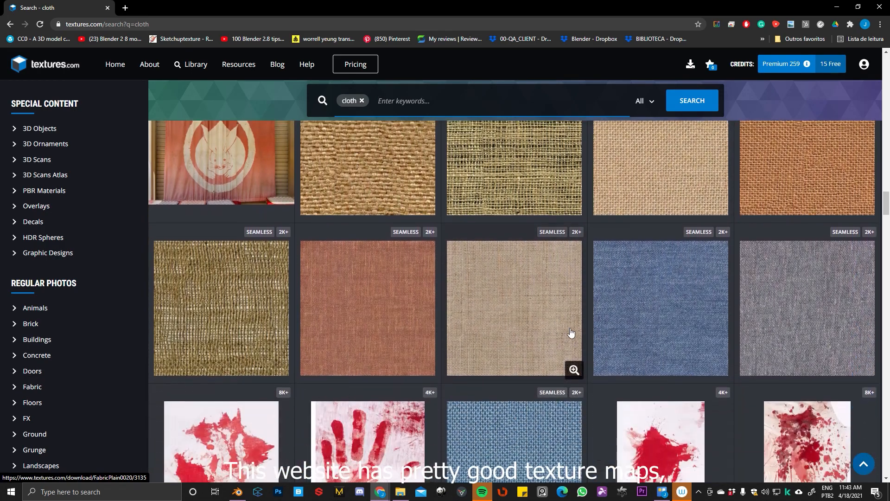
scroll(573, 278, up, 5)
scroll(570, 333, up, 6)
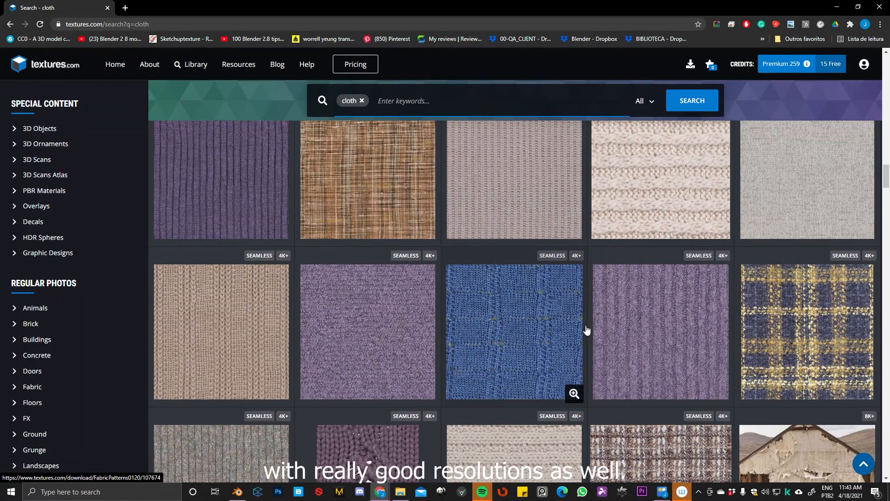
scroll(575, 335, up, 3)
scroll(567, 337, up, 2)
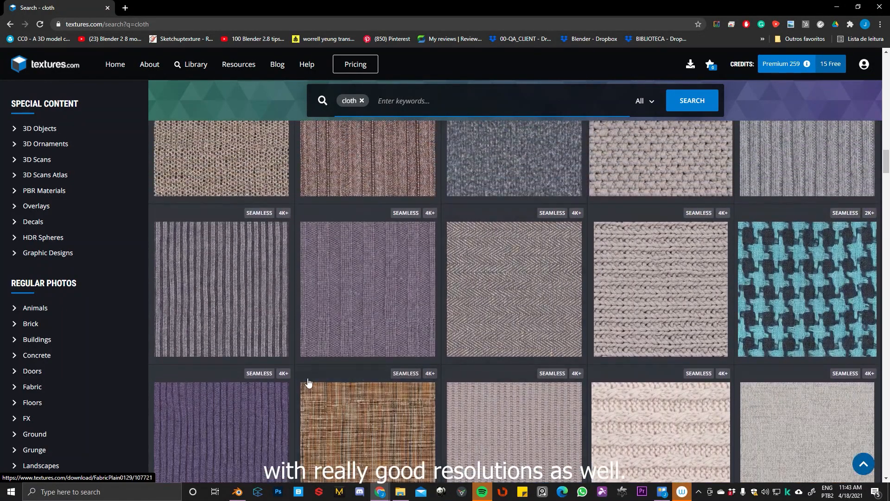
Browse the seamless cloth textures in the search results and open the FabricWool0028 texture to examine its available sizes.
scroll(382, 343, up, 3)
scroll(373, 334, up, 3)
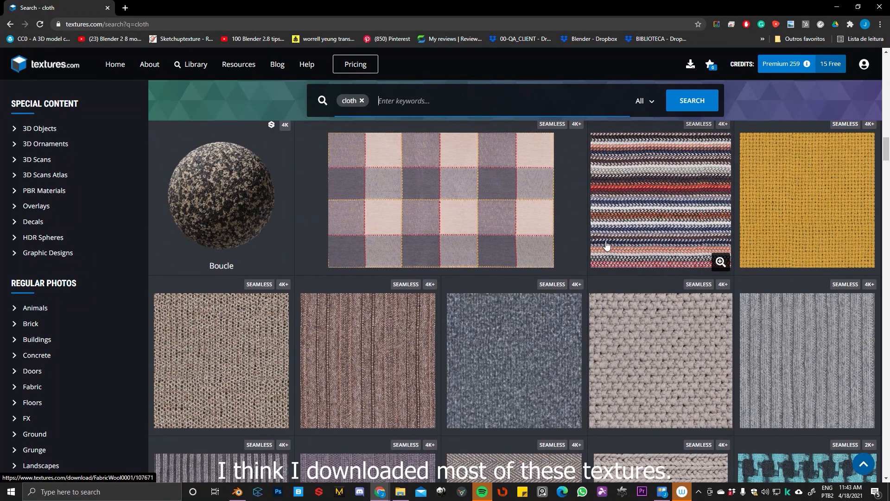
scroll(640, 284, up, 2)
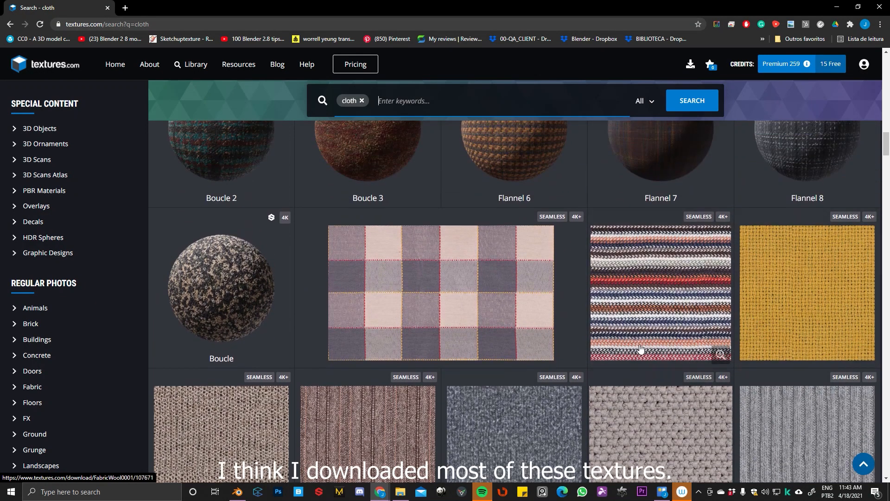
scroll(640, 352, down, 5)
scroll(668, 353, down, 4)
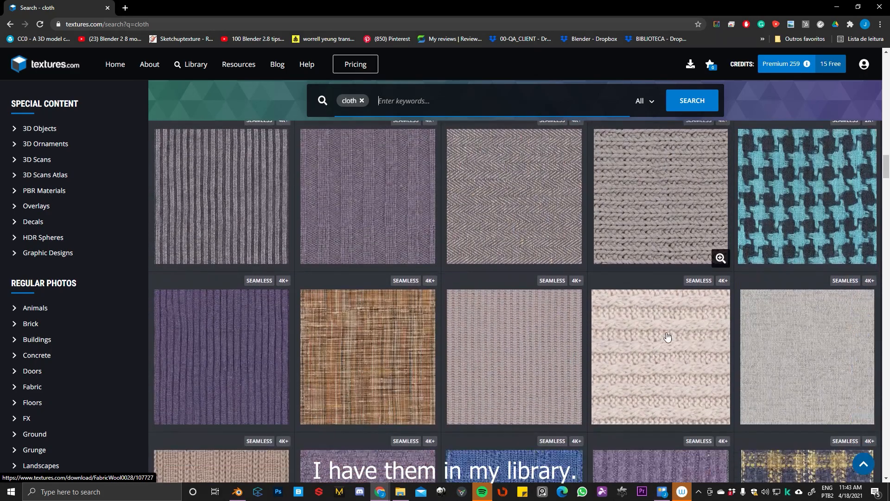
scroll(668, 337, up, 3)
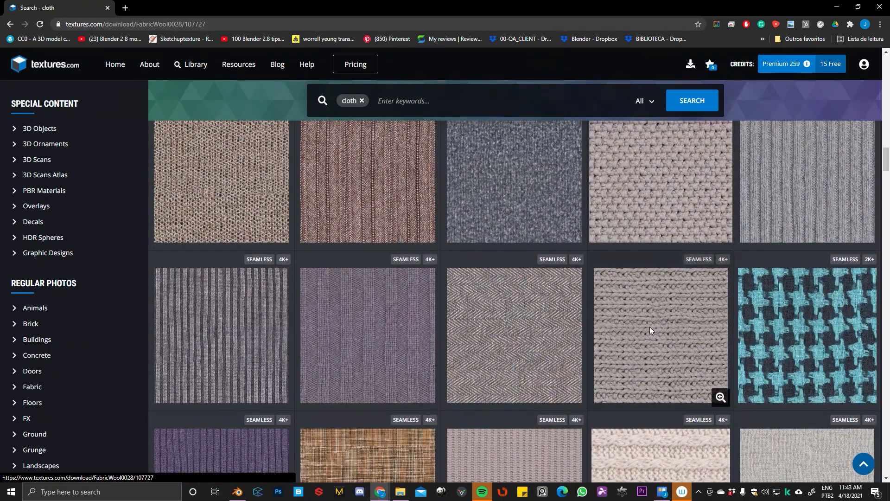
click(654, 331)
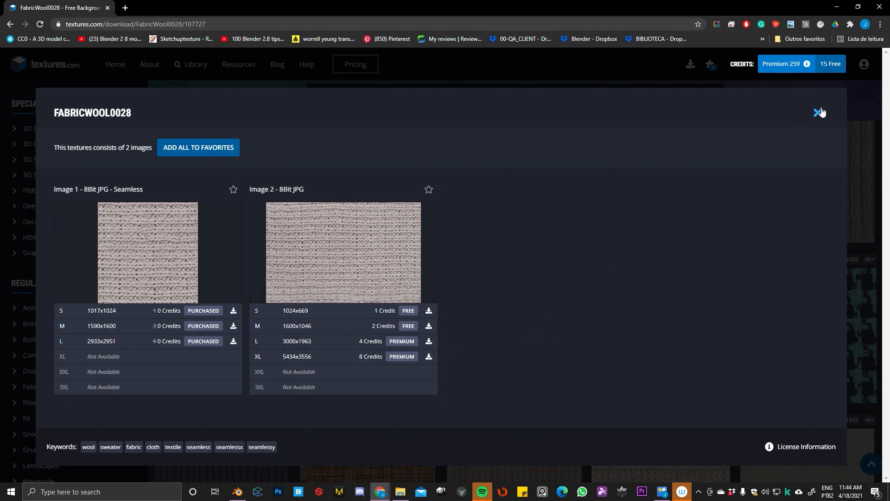
Switch back to Blender and inspect how the striped image texture feeds the Universal Material of the green cloth on the ottoman.
click(838, 7)
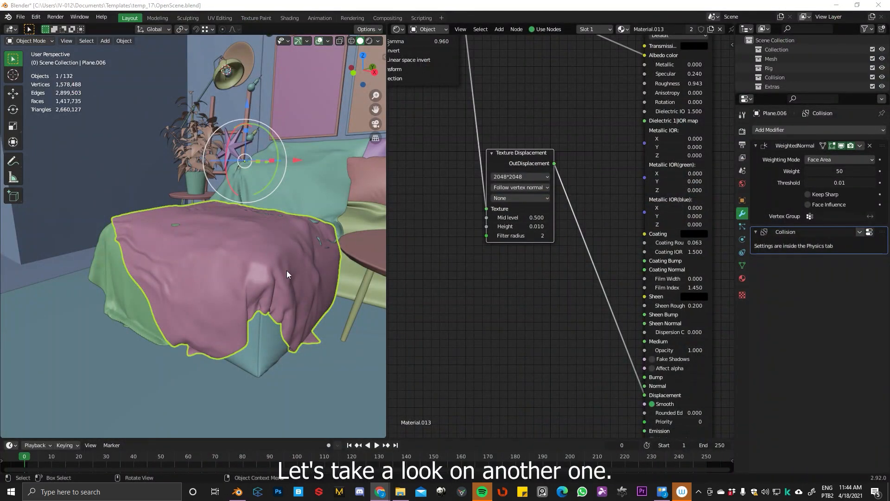
click(310, 193)
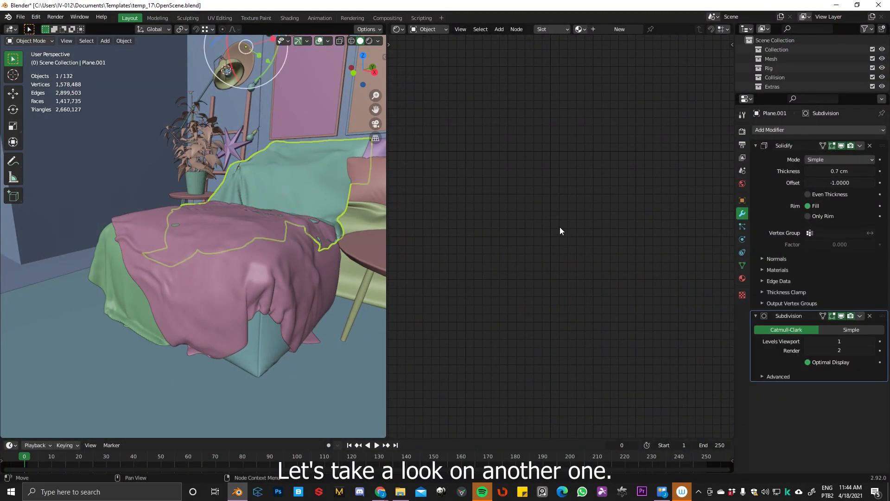
scroll(564, 186, down, 5)
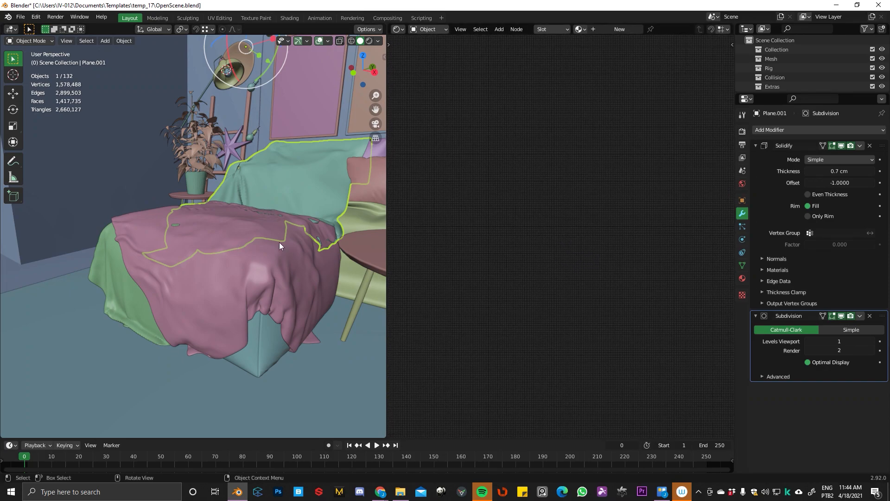
click(209, 325)
click(141, 310)
scroll(495, 215, up, 3)
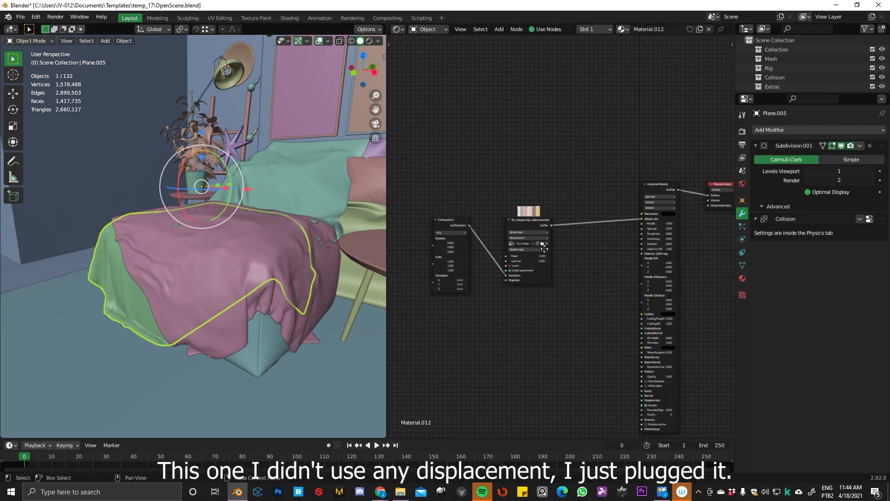
scroll(513, 288, up, 4)
middle_drag(474, 280, 562, 257)
middle_drag(635, 304, 515, 283)
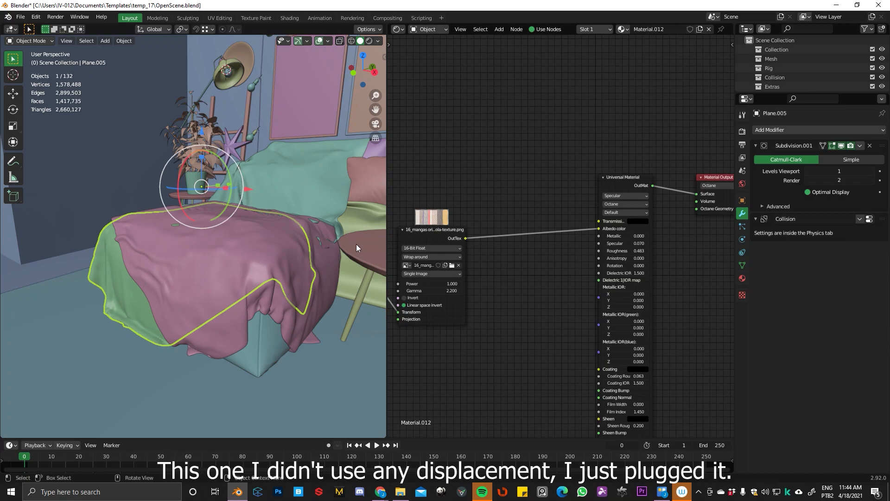
Delete the extra cloth draped from the sofa's back over the ottoman.
middle_drag(318, 222, 249, 249)
click(238, 240)
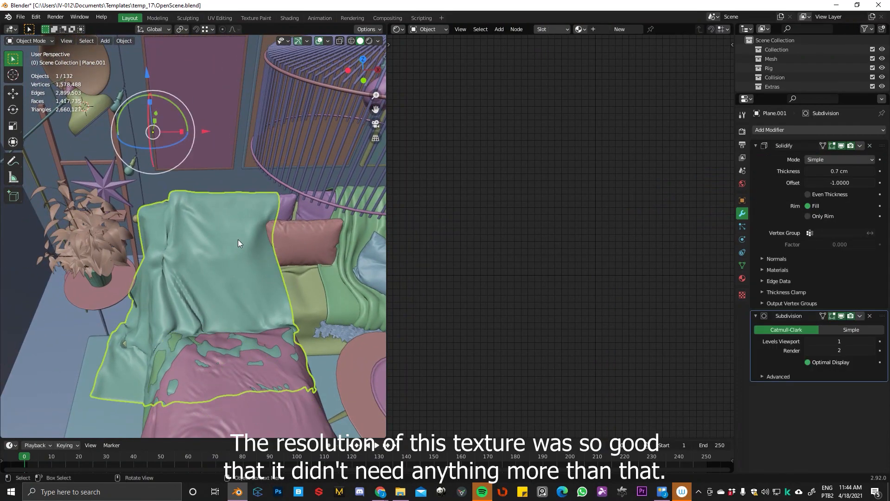
key(Delete)
Select the round tray on the coffee table and inspect its wicker material's color, displacement and normal maps.
middle_drag(274, 279, 304, 269)
scroll(328, 279, up, 2)
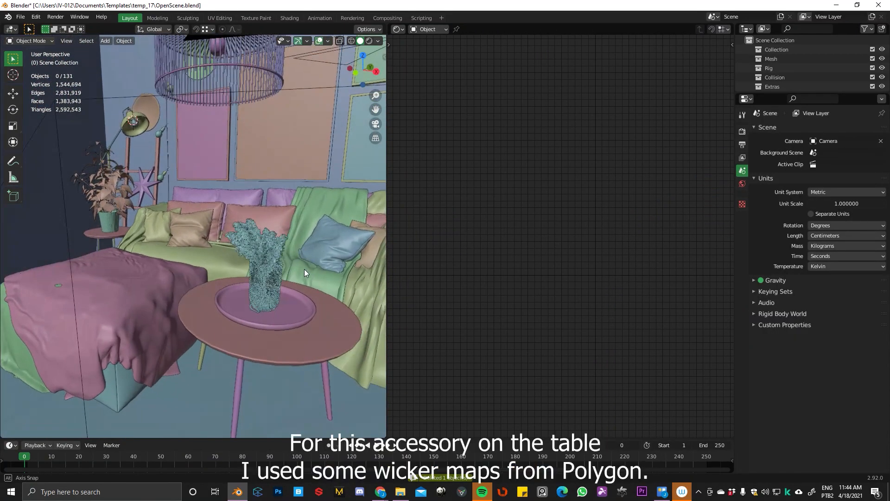
click(285, 327)
middle_drag(497, 340, 535, 251)
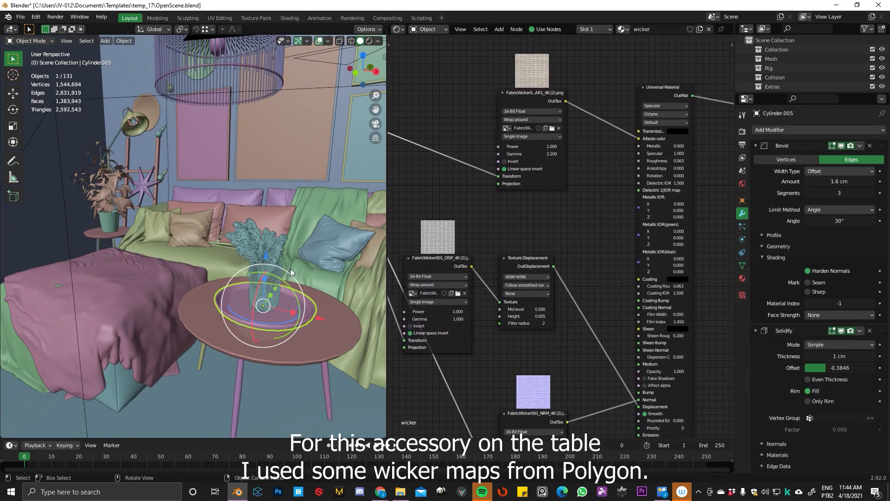
Inspect the material nodes of the blue cushion and of the pink cushion behind the planter.
click(340, 242)
middle_drag(466, 241, 579, 416)
middle_drag(579, 374, 584, 242)
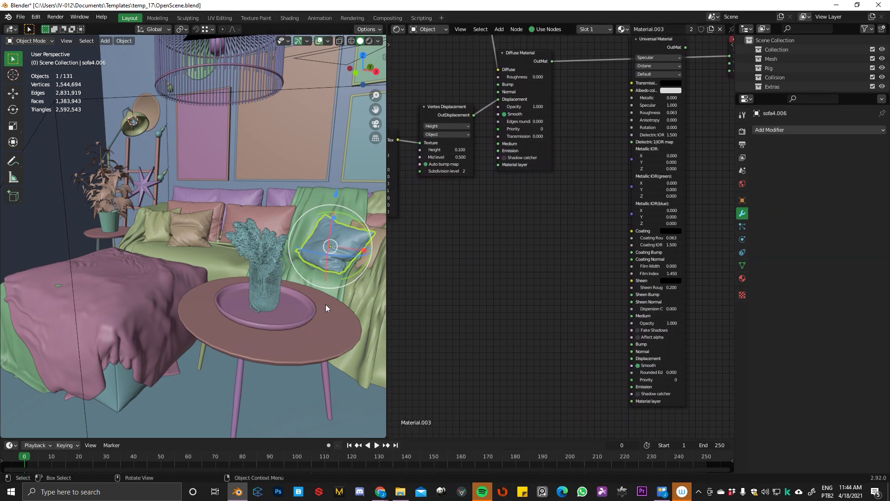
click(238, 205)
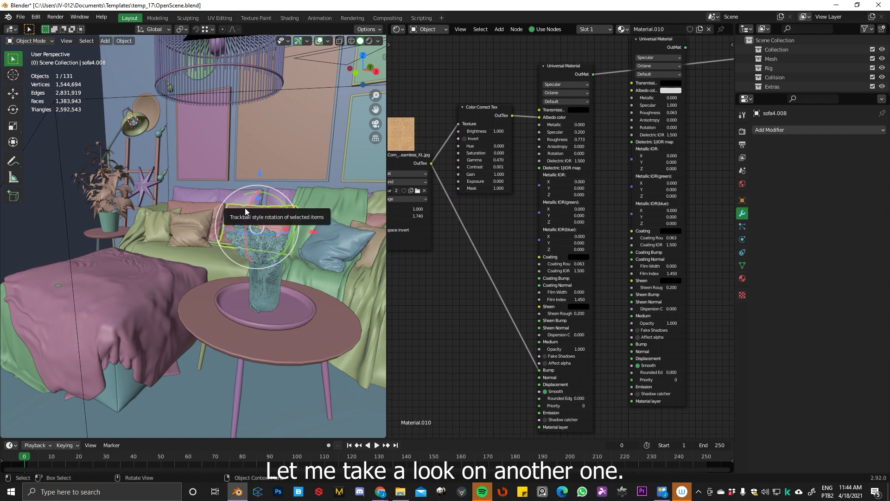
middle_drag(488, 255, 630, 264)
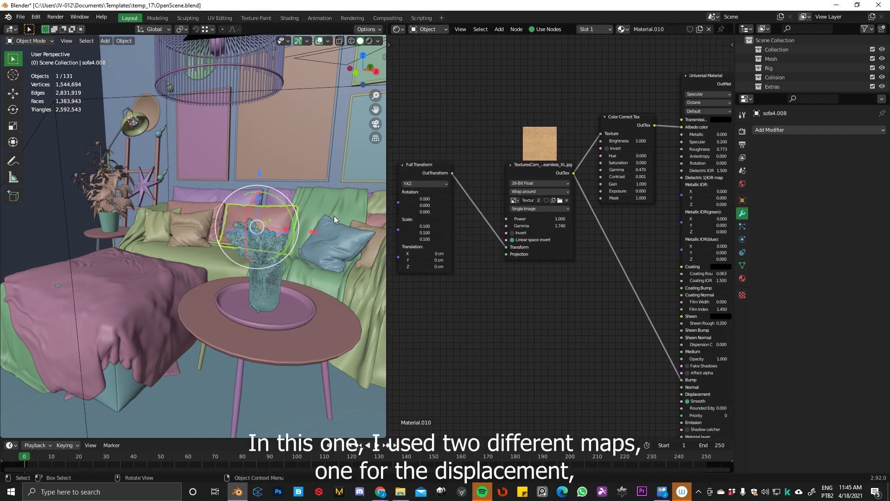
Isolate the sofa's green throw, examine its patterned fabric close up in rendered view, and return to the full scene in solid shading.
click(337, 198)
middle_drag(603, 231, 601, 230)
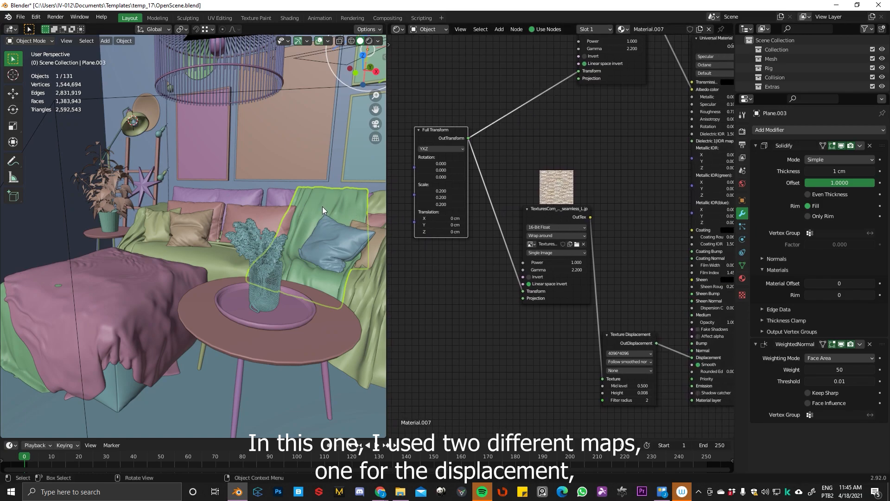
key(KP_Divide)
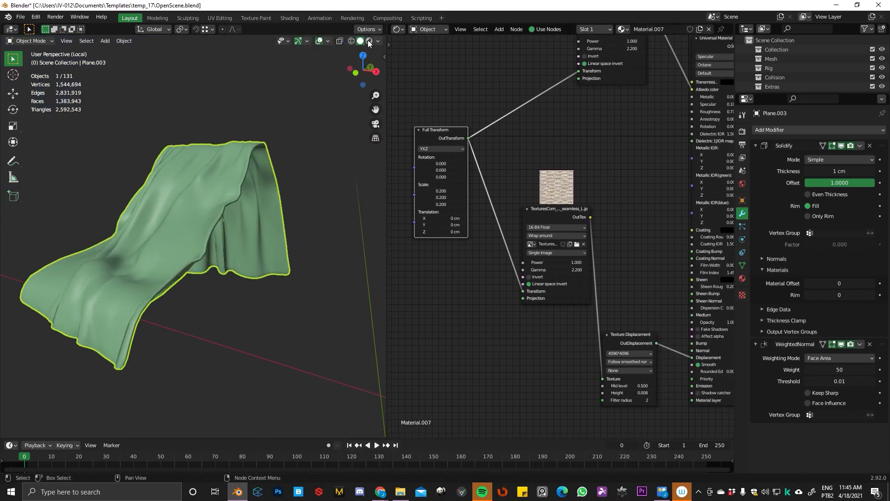
key(z)
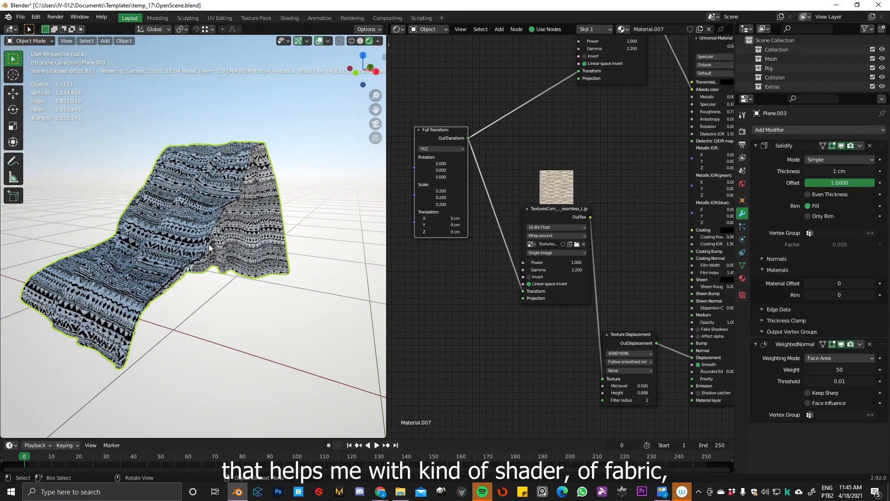
middle_drag(209, 246, 216, 255)
shift+middle_drag(223, 201, 268, 172)
click(269, 172)
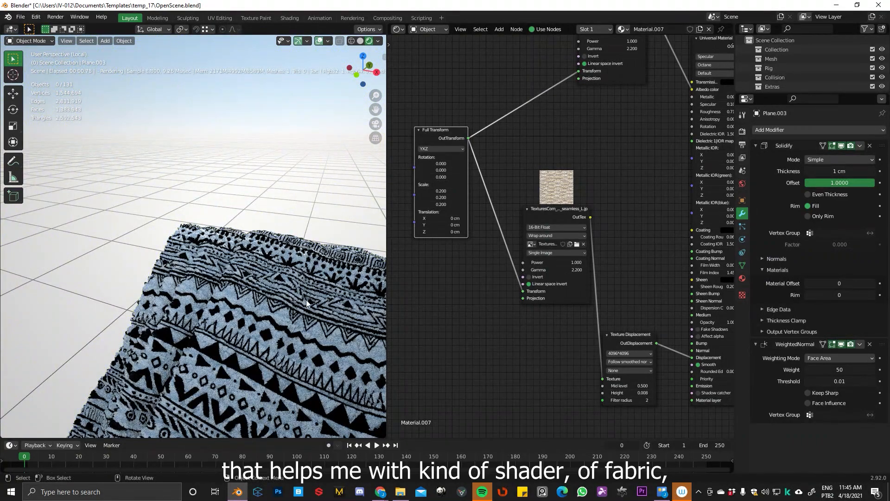
ctrl+middle_drag(299, 308, 230, 258)
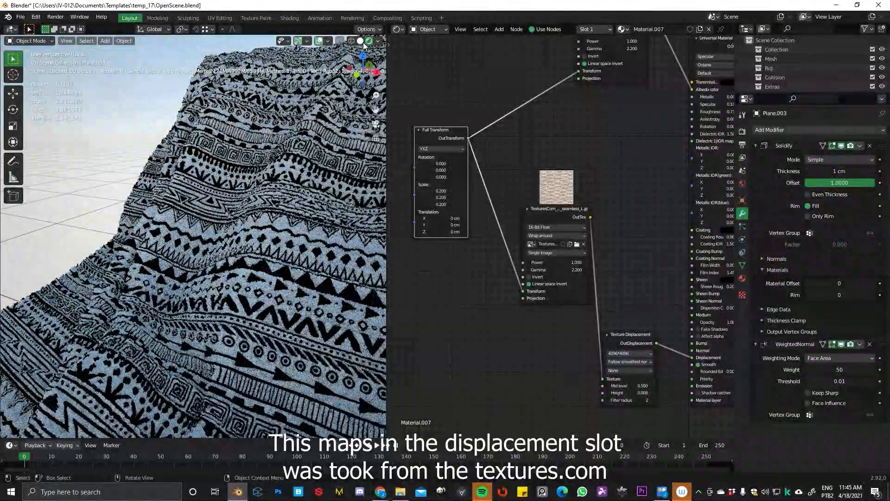
click(360, 41)
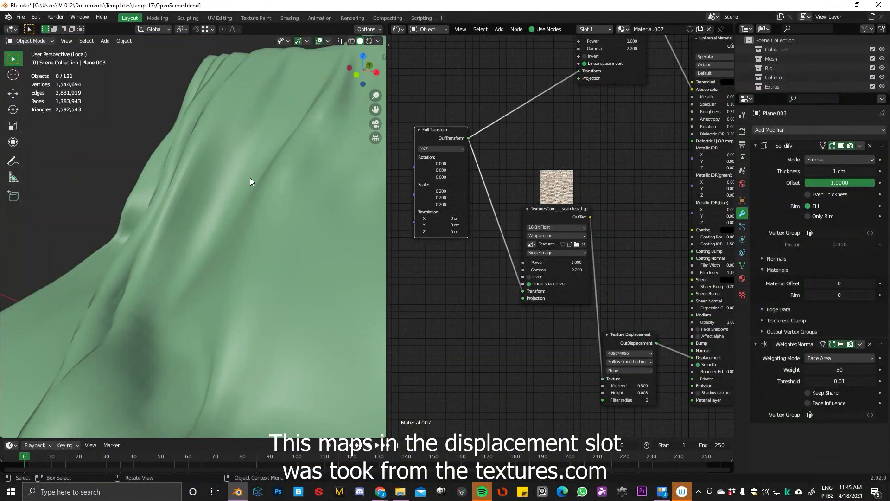
key(KP_Divide)
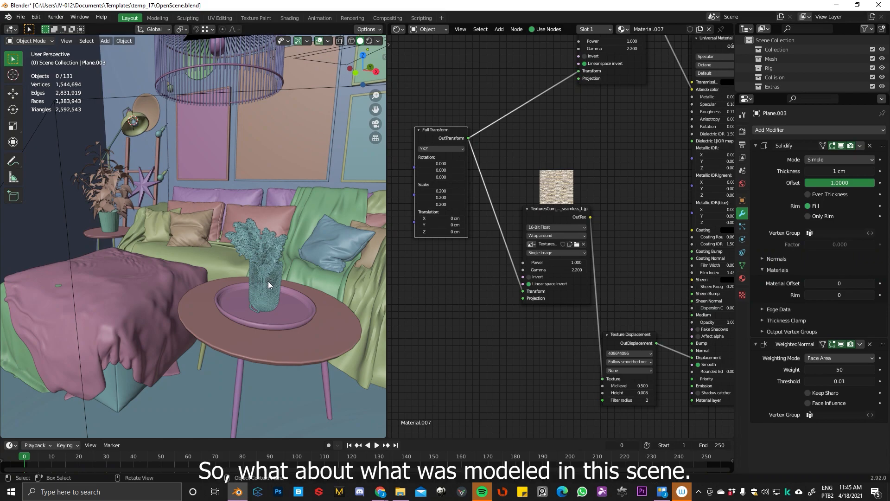
Examine the pampas planter on the coffee table and the two cacti beside the sofa, selecting each in turn.
click(273, 306)
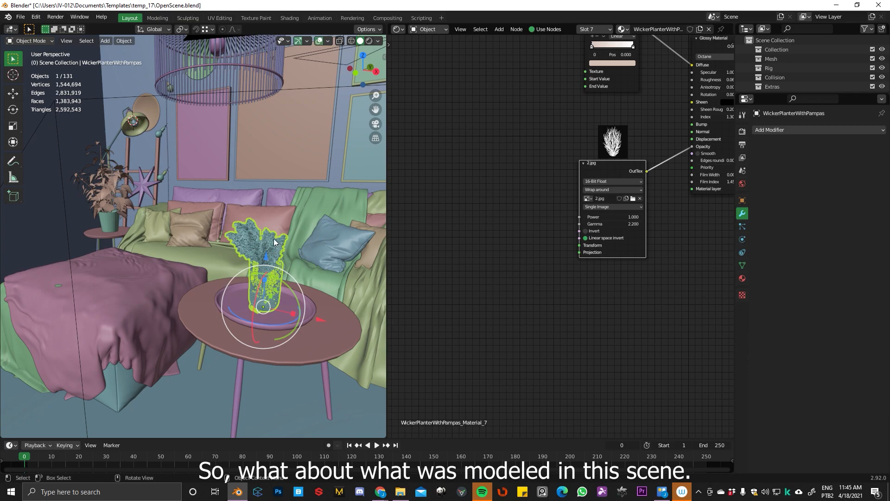
middle_drag(222, 271, 296, 279)
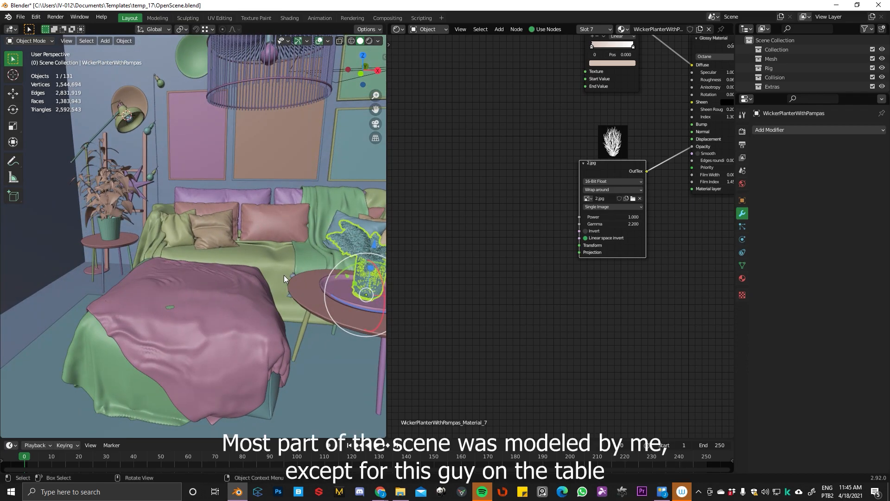
middle_drag(323, 262, 220, 246)
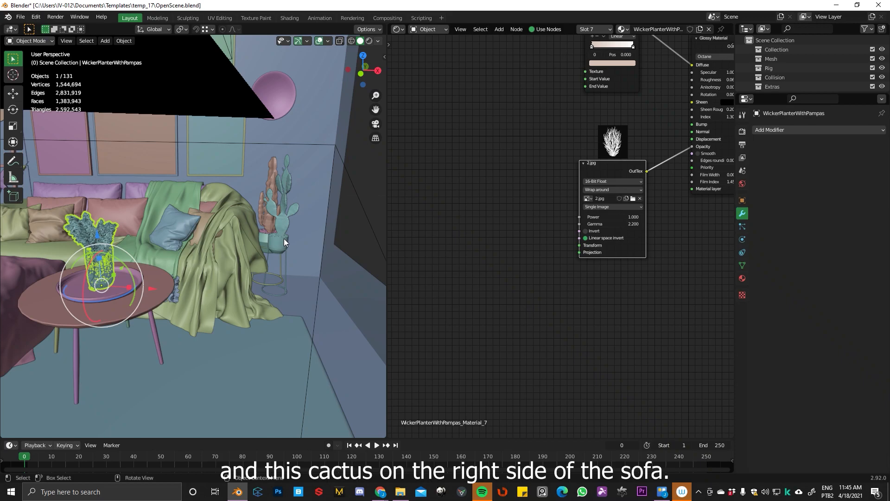
click(284, 215)
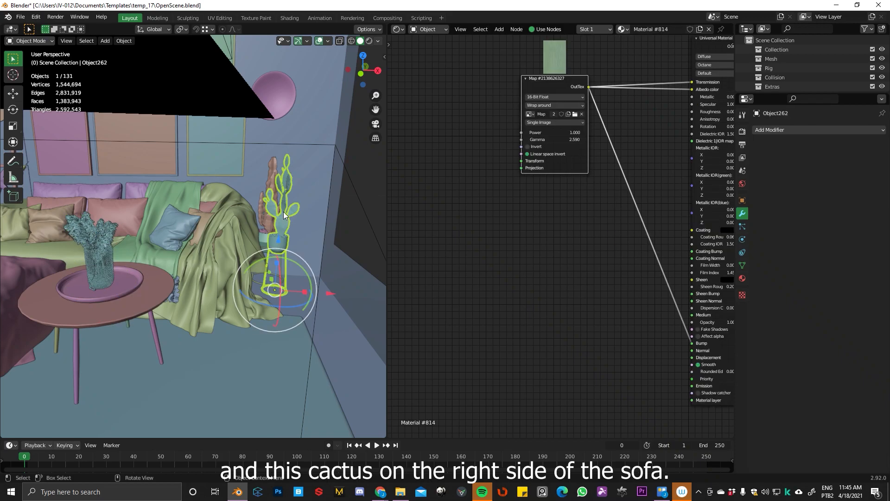
shift+click(273, 186)
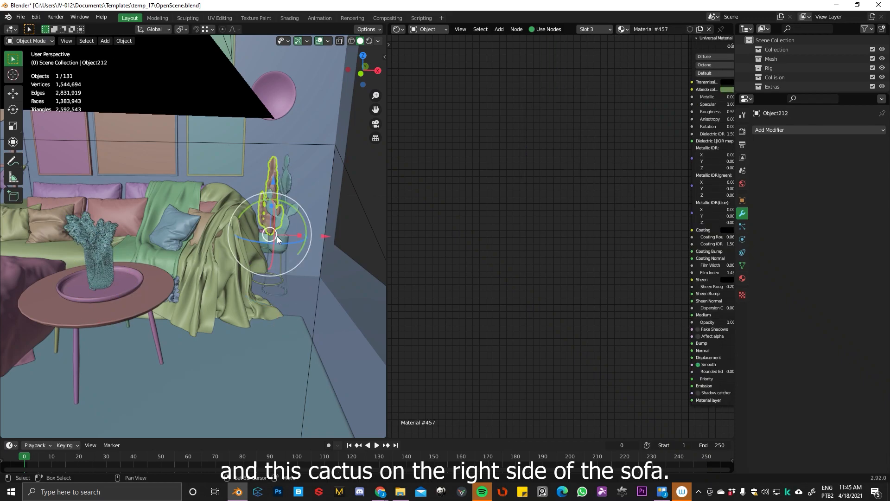
middle_drag(305, 211, 306, 197)
middle_drag(118, 257, 137, 243)
Delete the pampas planter on the coffee table together with both cacti beside the sofa.
click(137, 244)
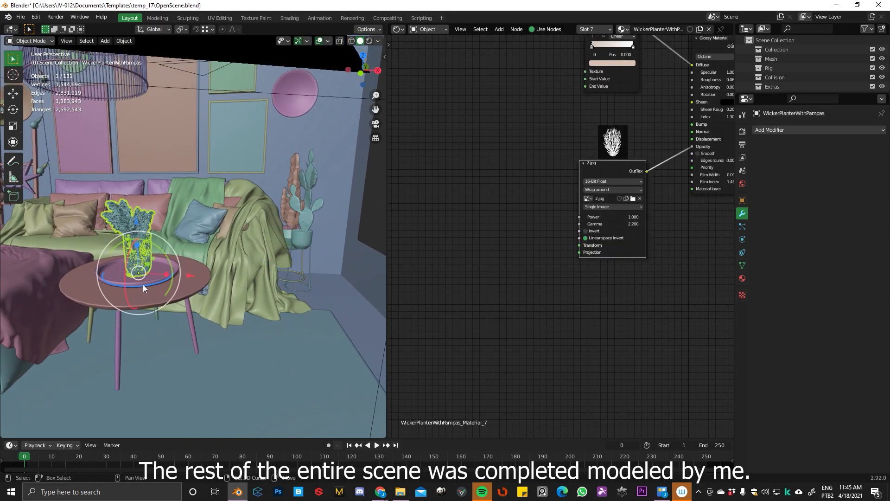
click(136, 248)
click(303, 221)
click(141, 261)
shift+click(308, 213)
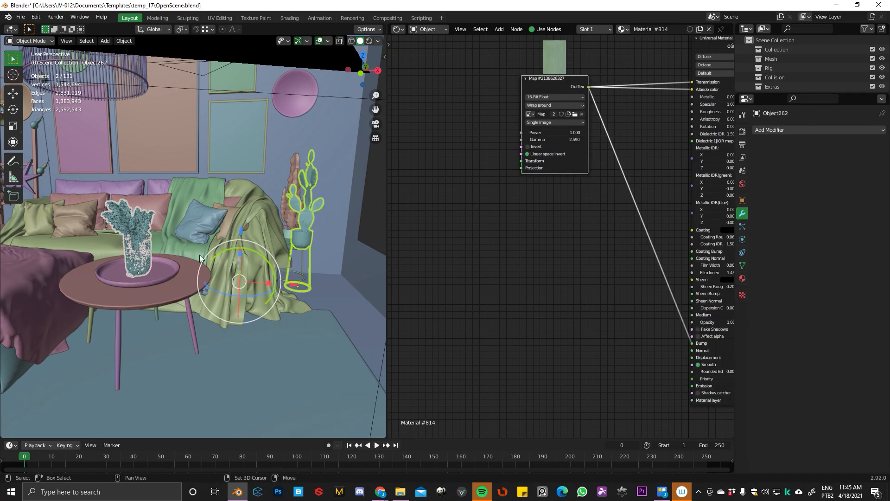
key(Delete)
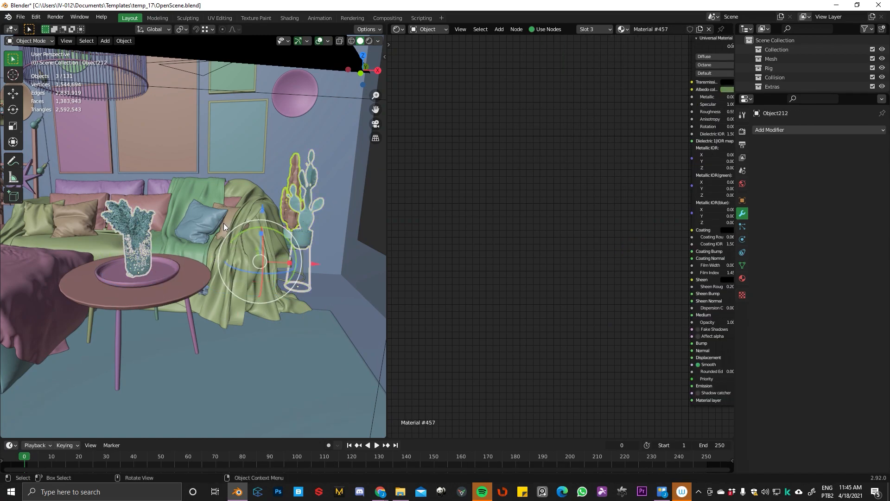
Delete the leftover cactus pot, soil and stand pieces in the corner beside the sofa.
click(303, 233)
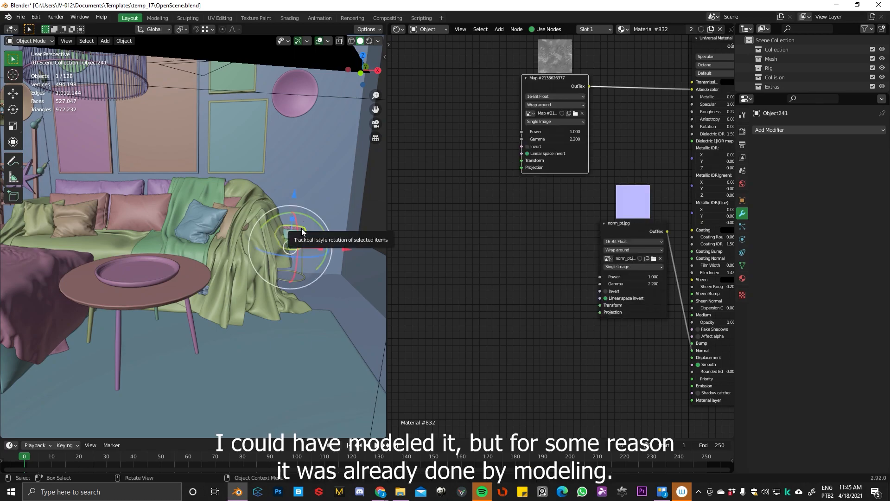
key(Delete)
click(293, 230)
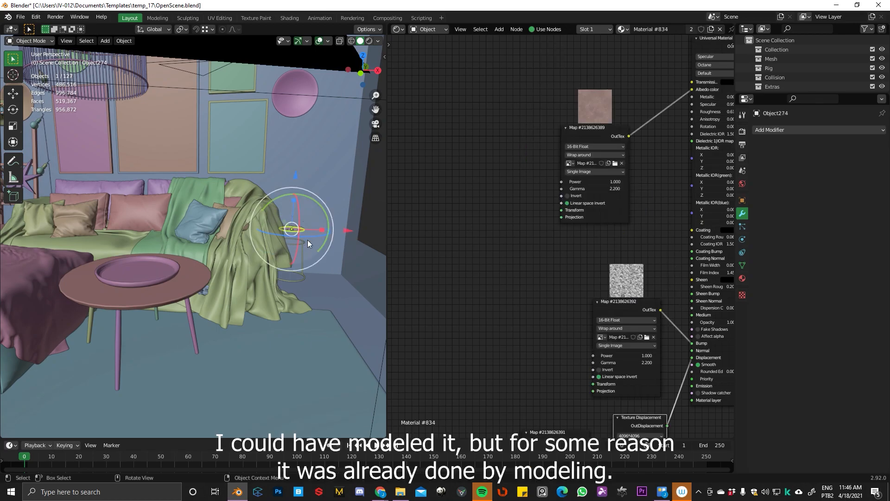
key(Delete)
drag(313, 262, 299, 223)
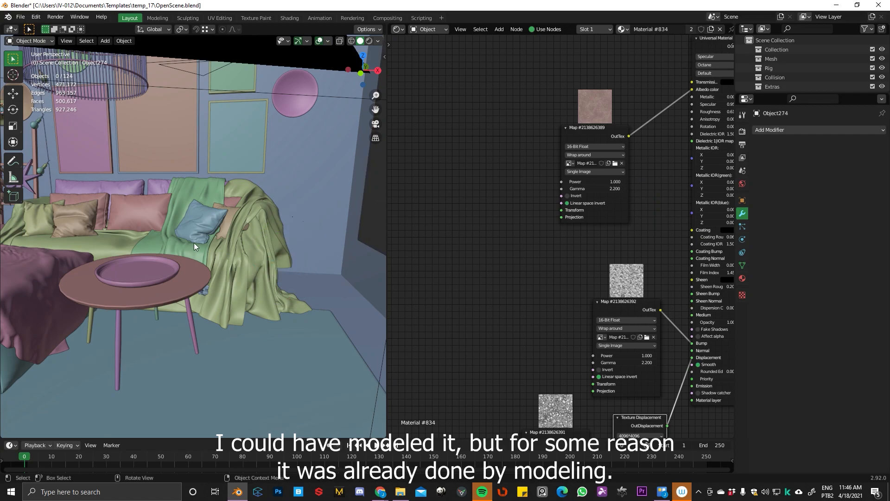
key(Delete)
middle_drag(175, 242, 227, 254)
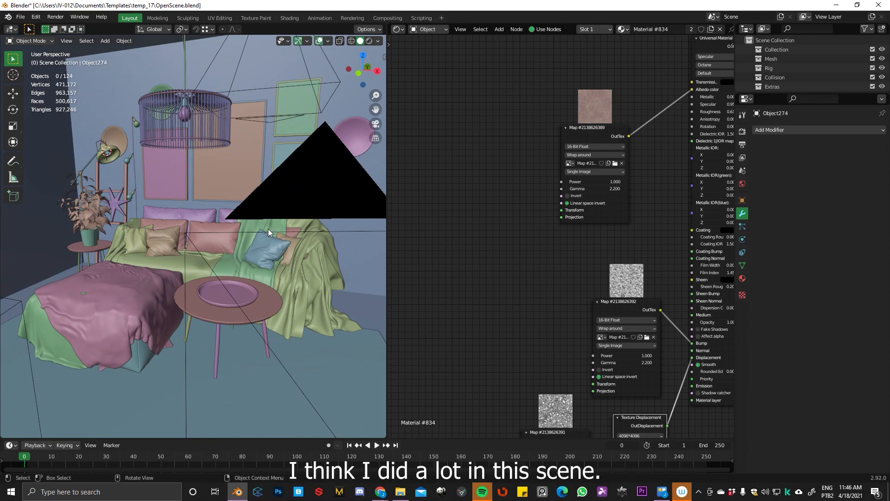
Bring the pampas planter and the cacti back to their places on the coffee table and beside the sofa.
key(ctrl+v)
middle_drag(313, 229, 306, 252)
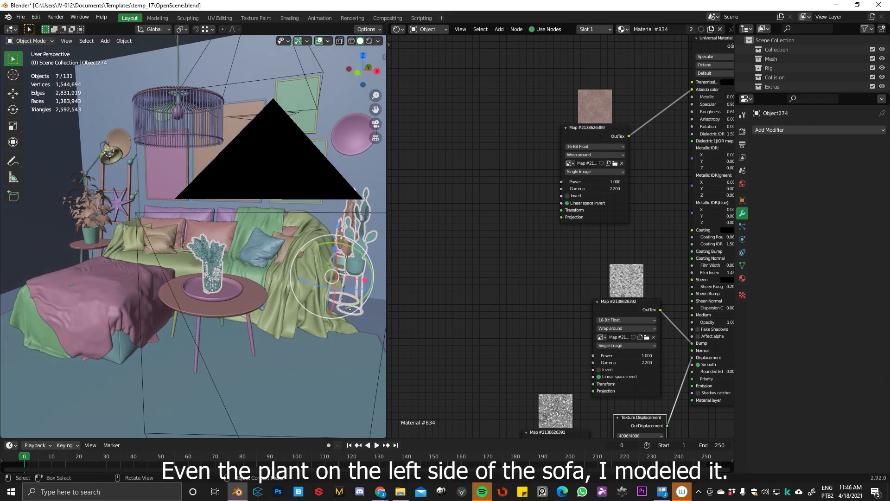
key(alt+Tab)
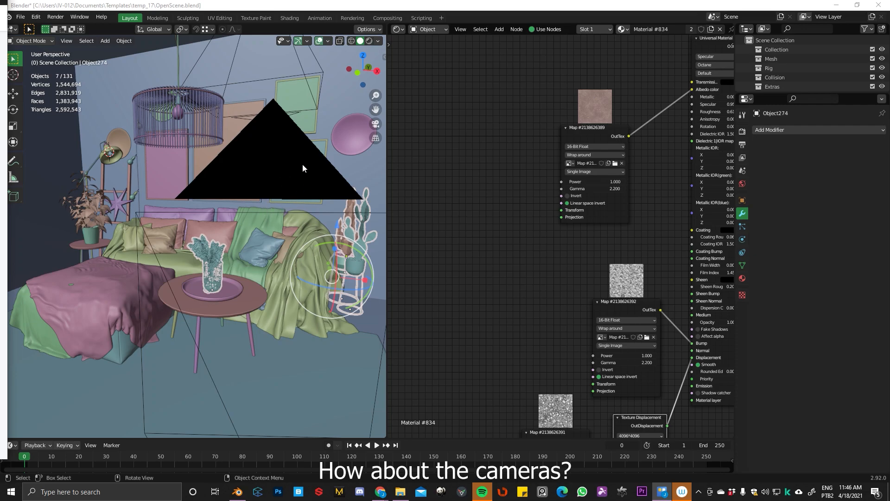
Select the main camera in front of the coffee table and set its X rotation to 90°.
click(284, 182)
middle_drag(241, 190, 117, 215)
middle_drag(199, 214, 224, 197)
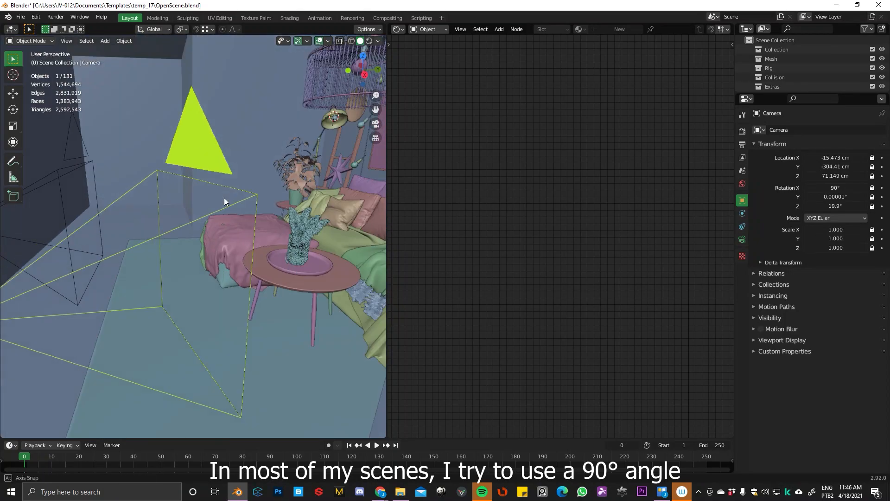
key(n)
key(m)
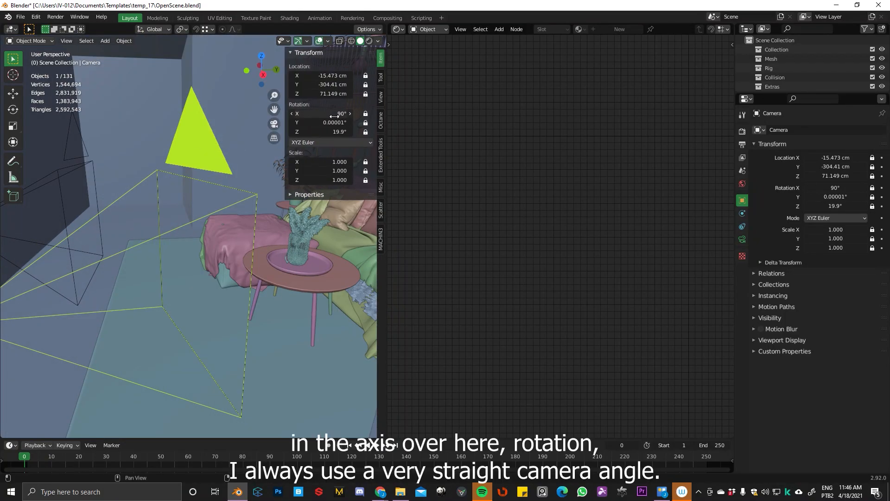
click(334, 114)
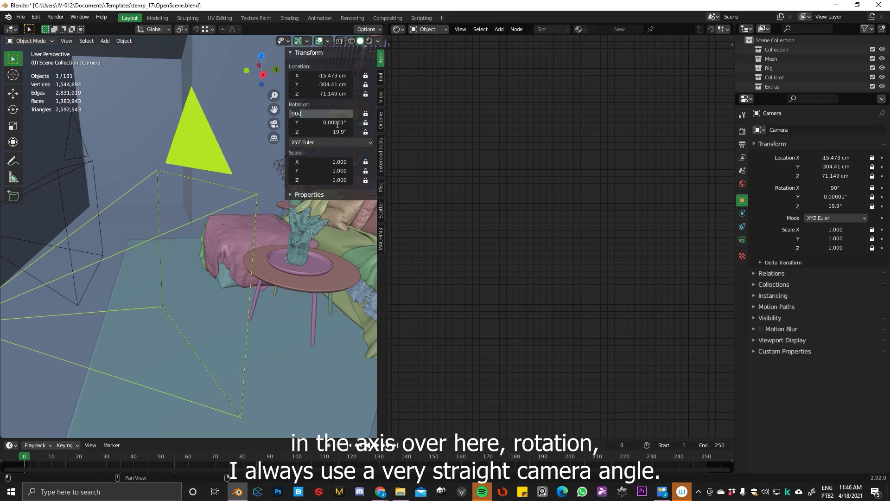
text(90d)
key(Return)
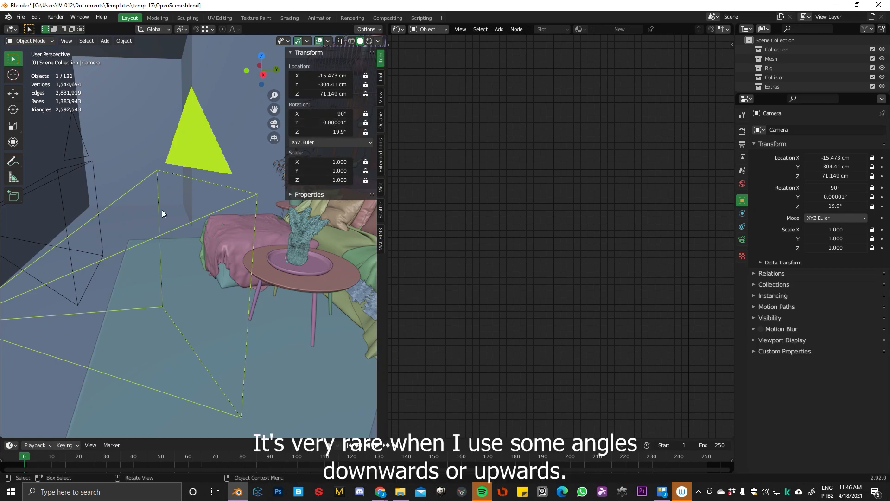
Examine the rotation values of the other scene cameras, reselect the main camera, and view the whole room with the transform values hidden.
click(81, 160)
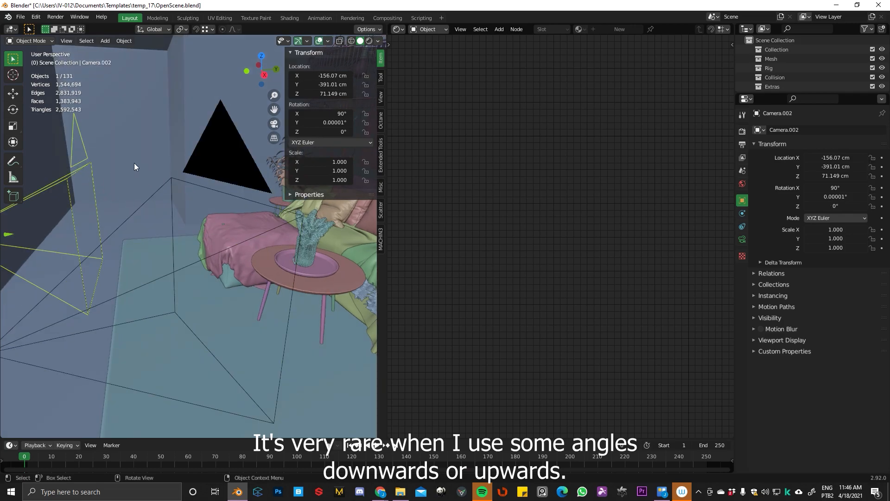
middle_drag(238, 147, 255, 138)
click(255, 97)
middle_drag(192, 230, 222, 133)
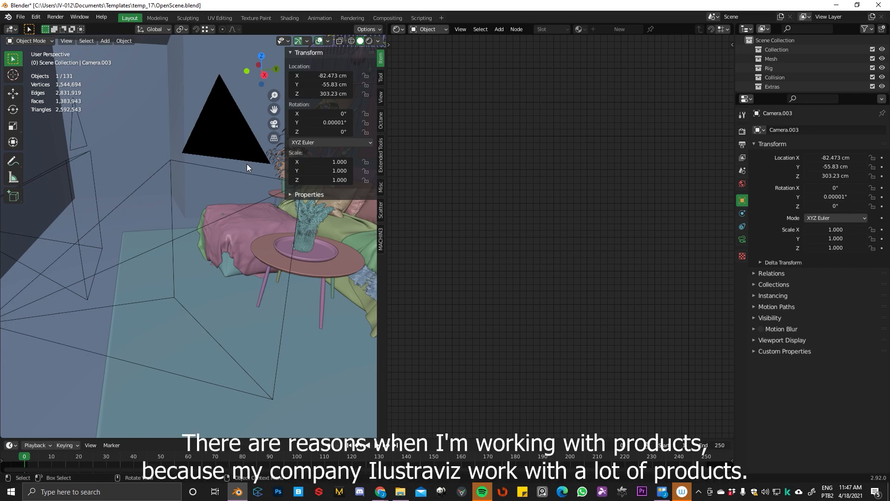
click(241, 139)
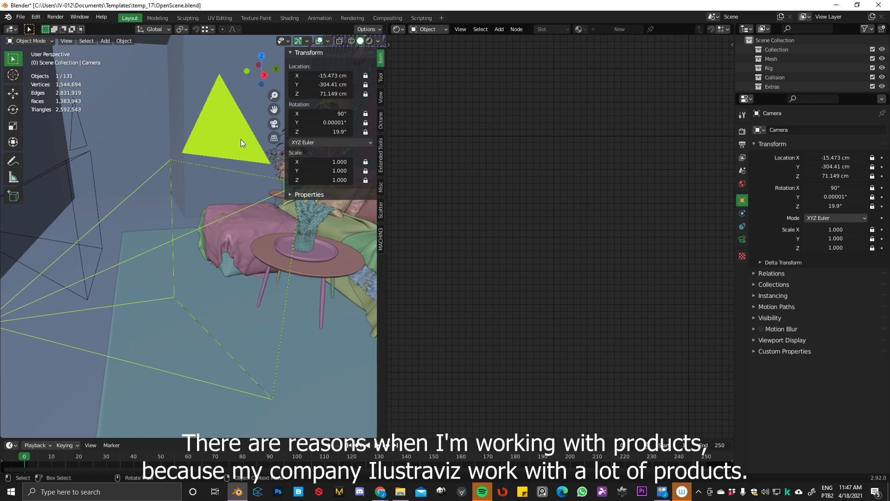
middle_drag(233, 160, 151, 202)
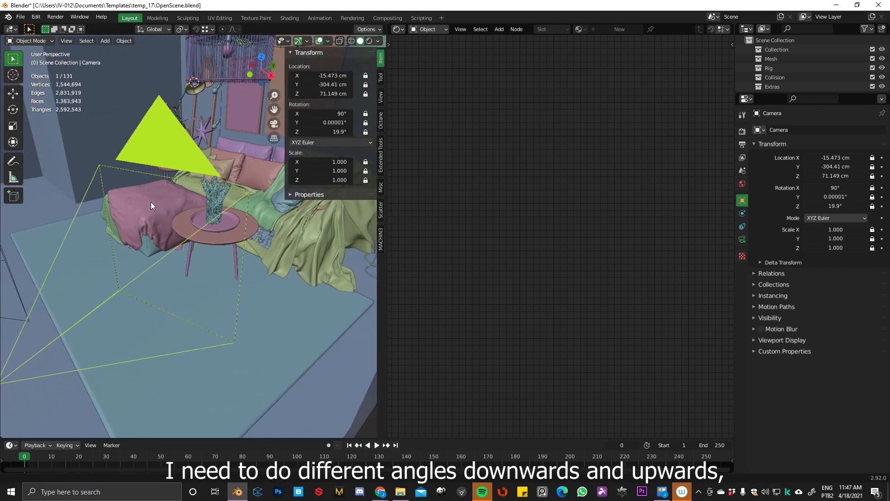
key(n)
middle_drag(204, 218, 275, 216)
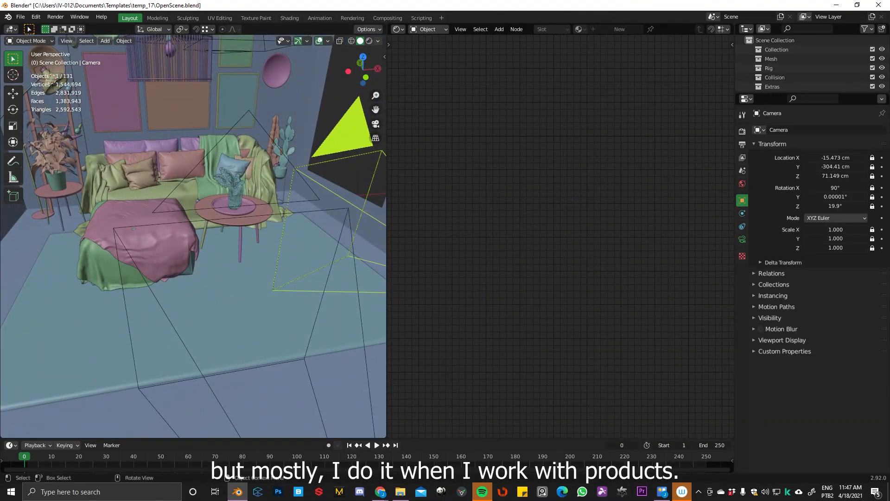
key(alt+Tab)
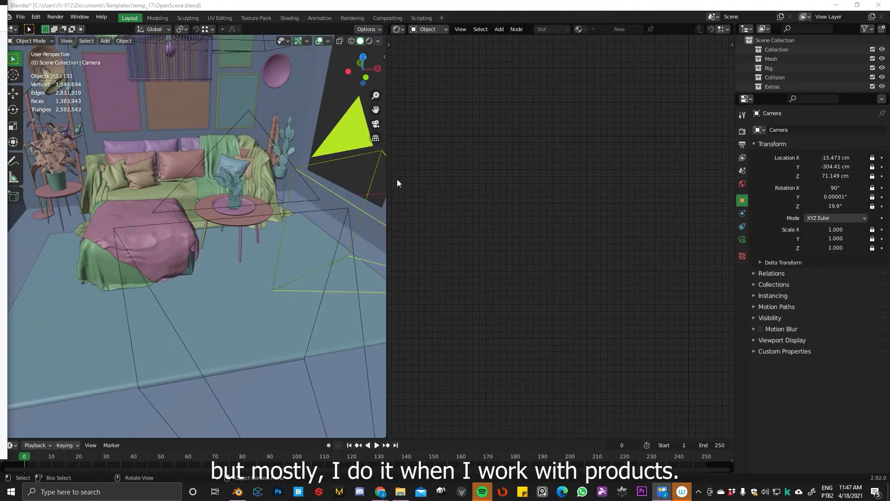
Display the world lighting nodes in the node editor, with the Daylight Environment setup readable.
click(432, 29)
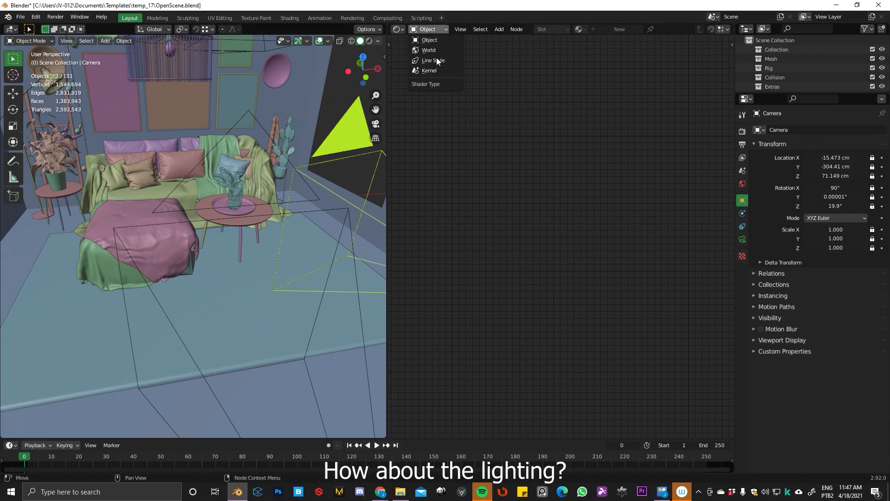
click(436, 56)
middle_drag(637, 360, 513, 175)
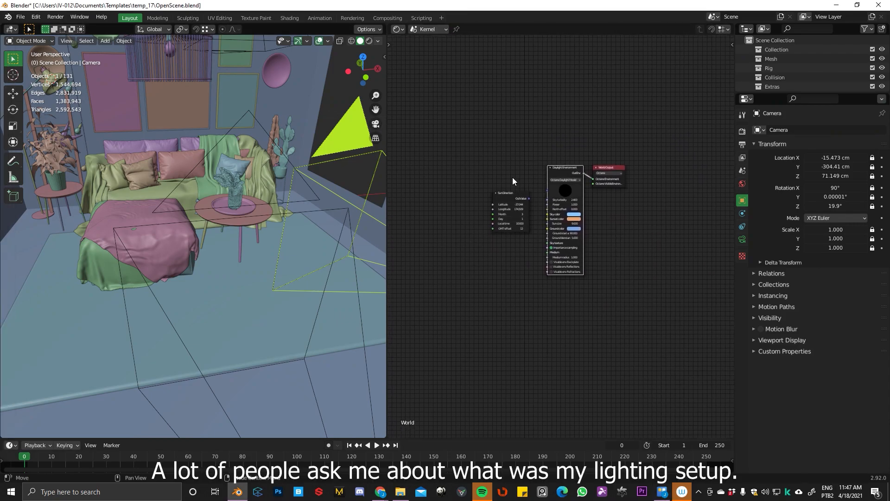
scroll(512, 175, up, 6)
Delete the Sun Direction node and move the Daylight Environment node farther away from the World Output node.
click(483, 171)
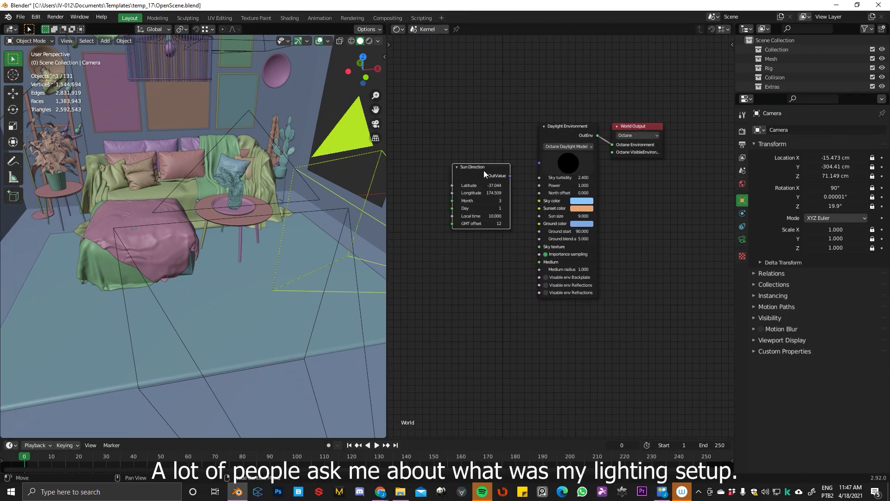
key(x)
drag(576, 134, 548, 128)
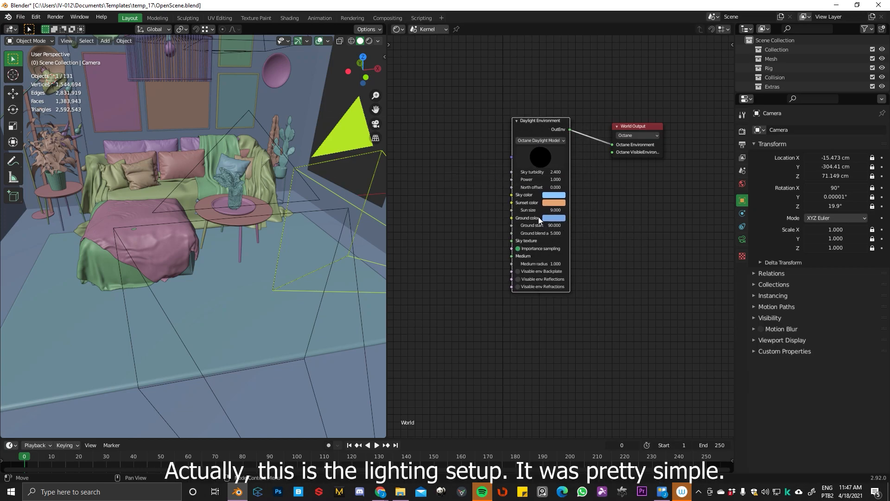
mouse_move(528, 120)
mouse_down()
mouse_move(504, 122)
mouse_move(521, 112)
mouse_up()
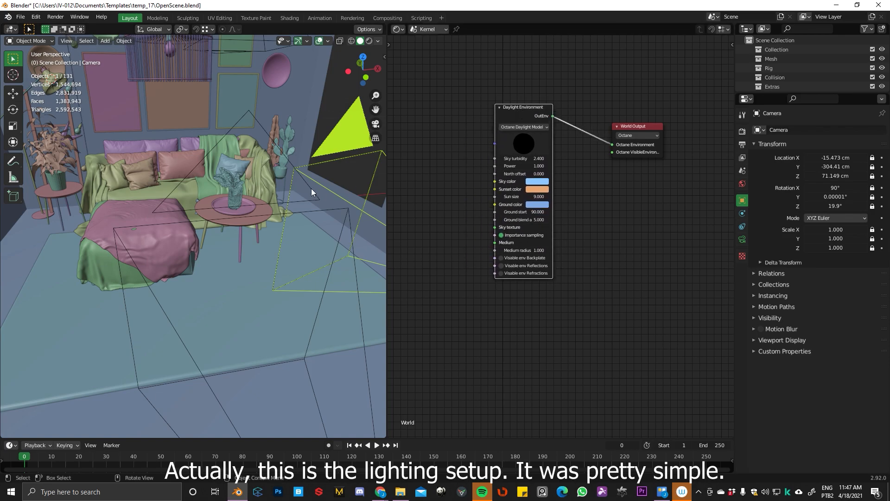
View the room through the active camera, filling the viewport, and show it in rendered shading.
key(KP_0)
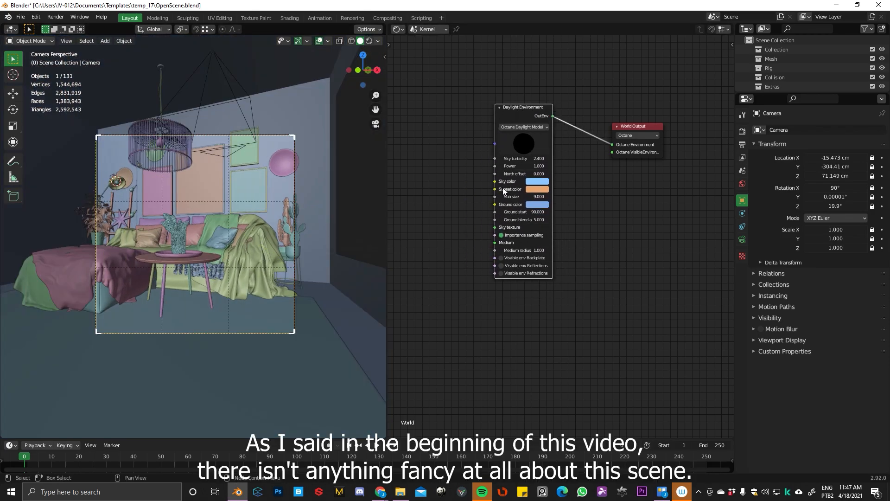
scroll(274, 246, up, 2)
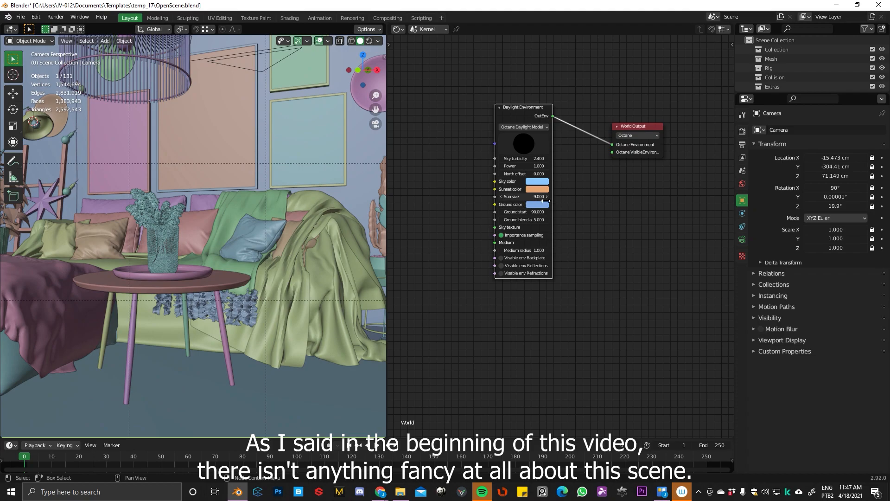
click(369, 41)
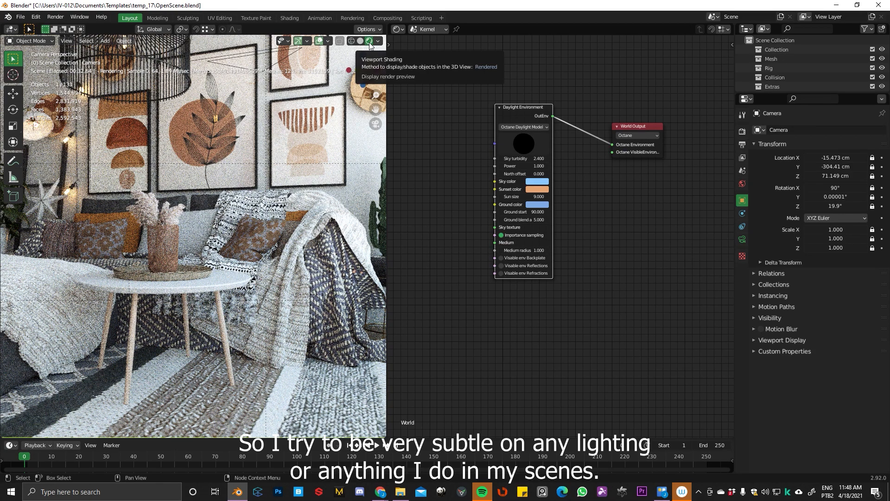
Examine the daylight entering through the window in the rendered room, then return to the camera view.
middle_drag(334, 191, 299, 327)
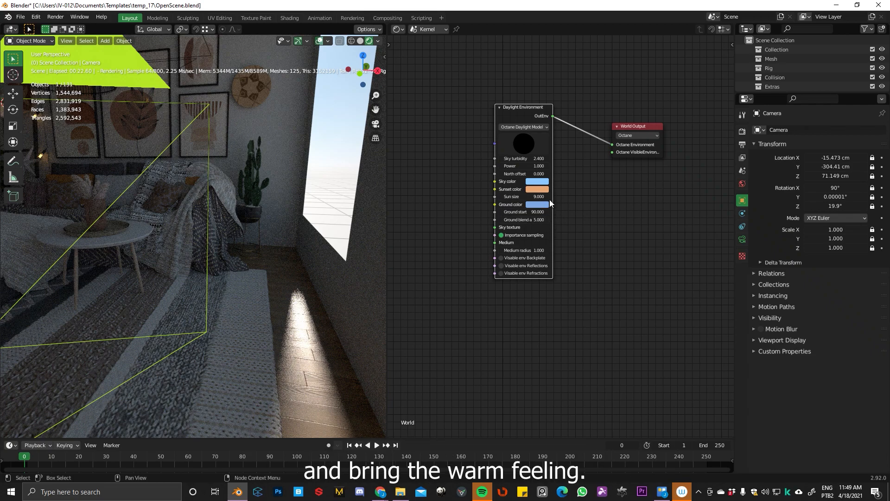
drag(510, 123, 484, 119)
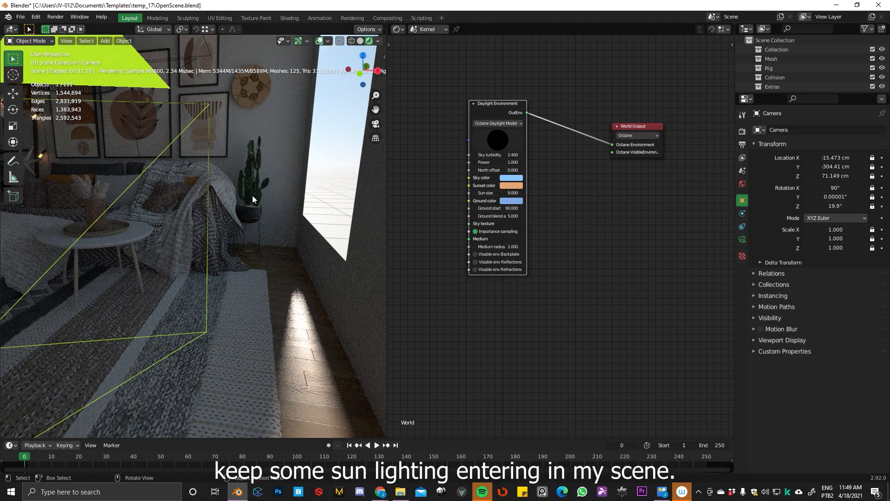
middle_drag(178, 217, 238, 224)
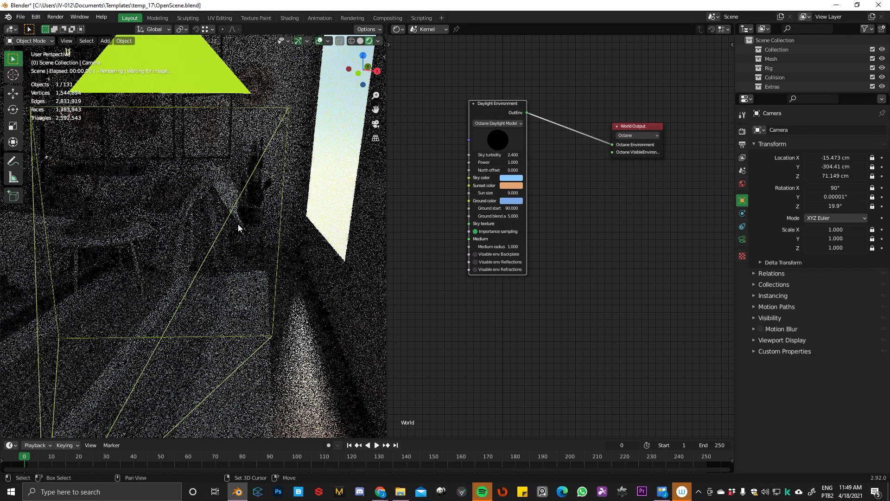
key(alt+Tab)
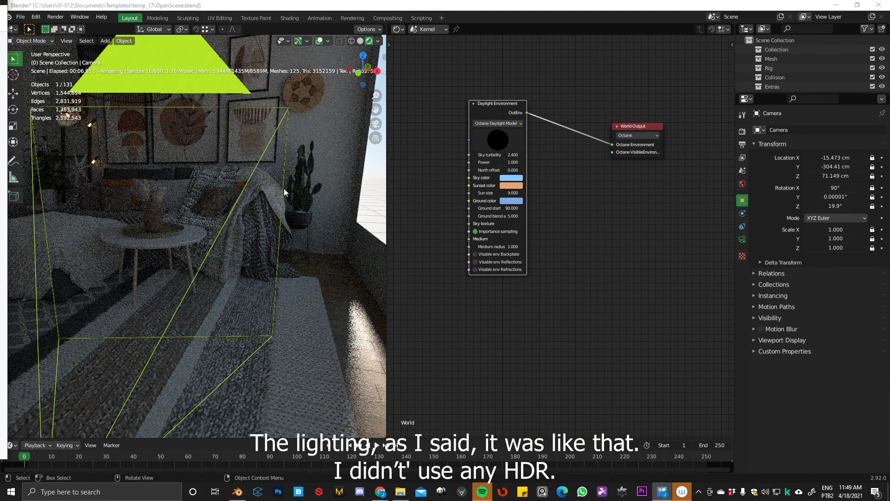
middle_drag(286, 190, 247, 198)
key(KP_0)
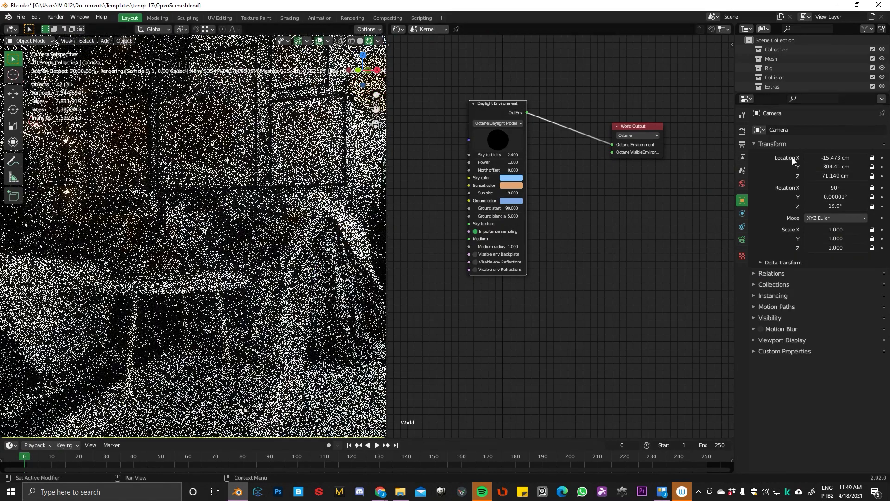
Examine the Octane kernel render settings, covering the quality, sampling and adaptive sampling values.
click(742, 131)
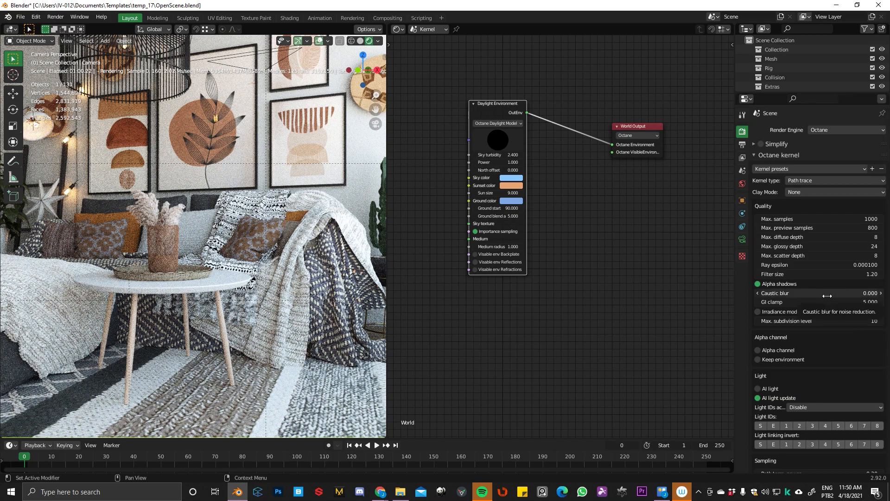
scroll(842, 342, down, 4)
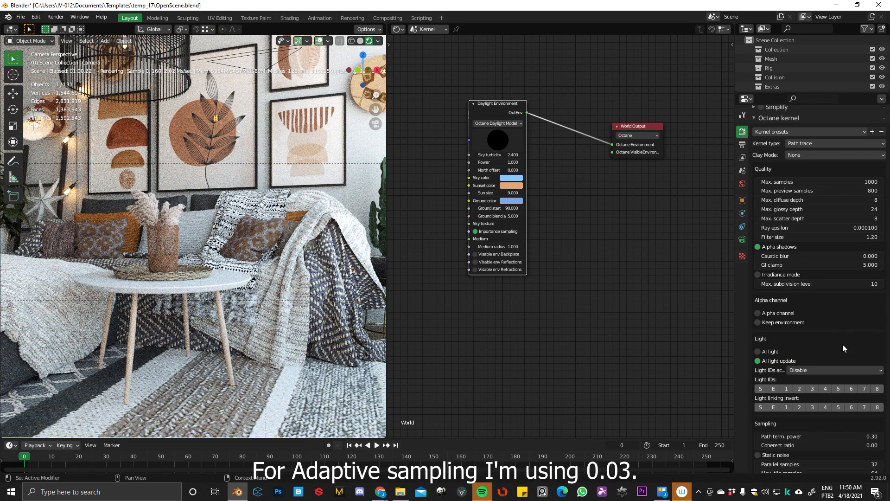
scroll(842, 344, down, 8)
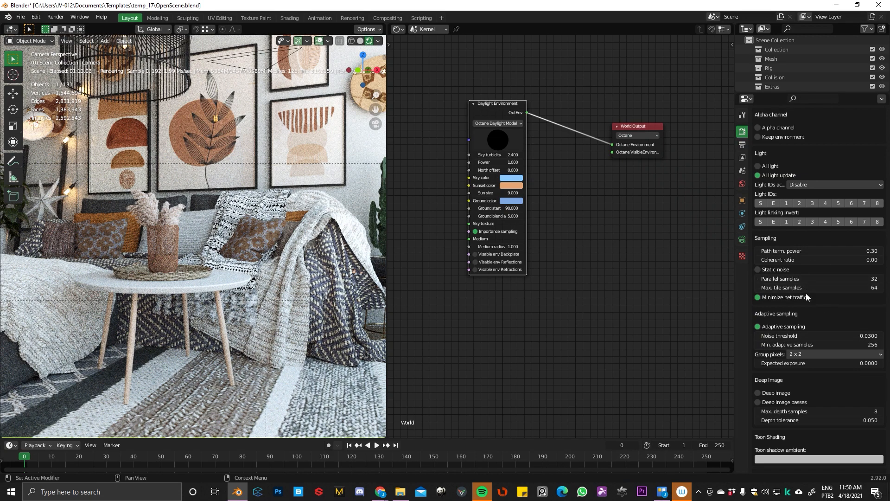
scroll(809, 297, down, 4)
scroll(811, 285, down, 2)
scroll(811, 286, up, 18)
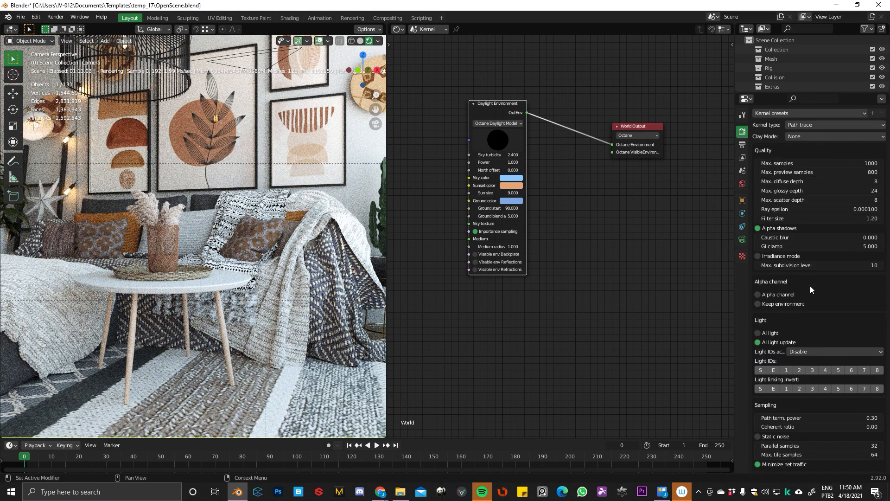
scroll(833, 330, down, 7)
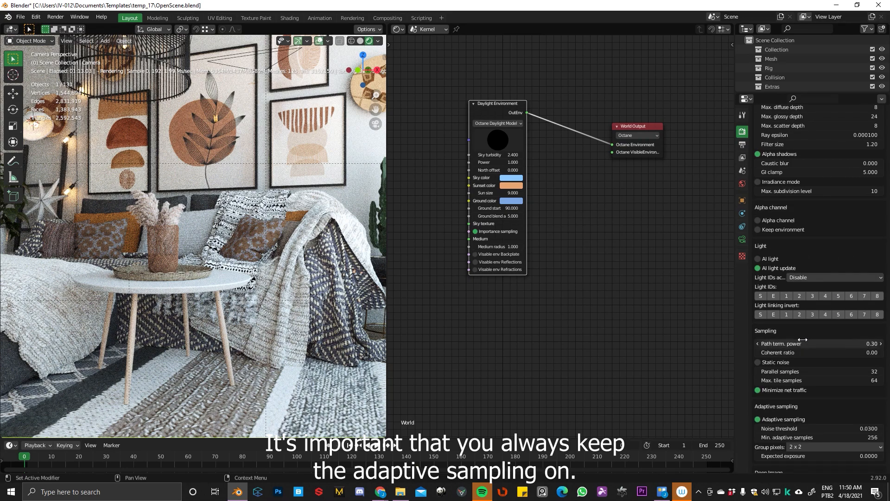
scroll(805, 390, down, 3)
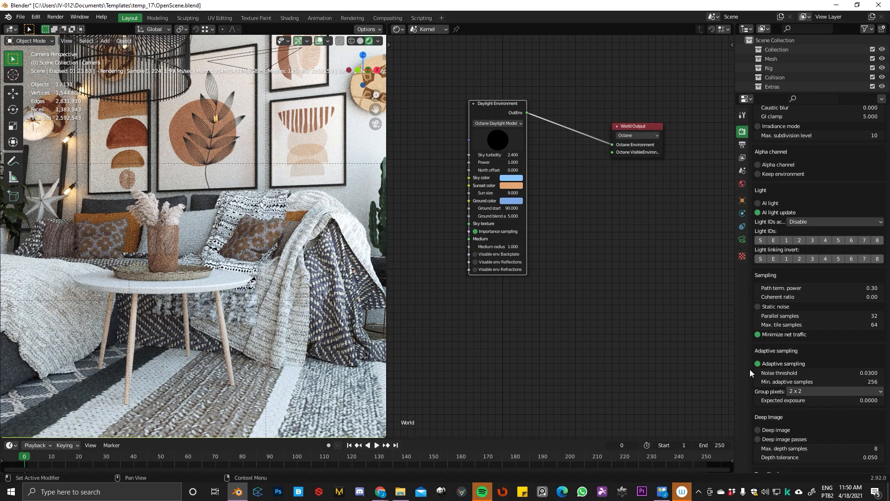
Examine the main camera's lens settings and the Thirds option in its composition guides.
click(743, 239)
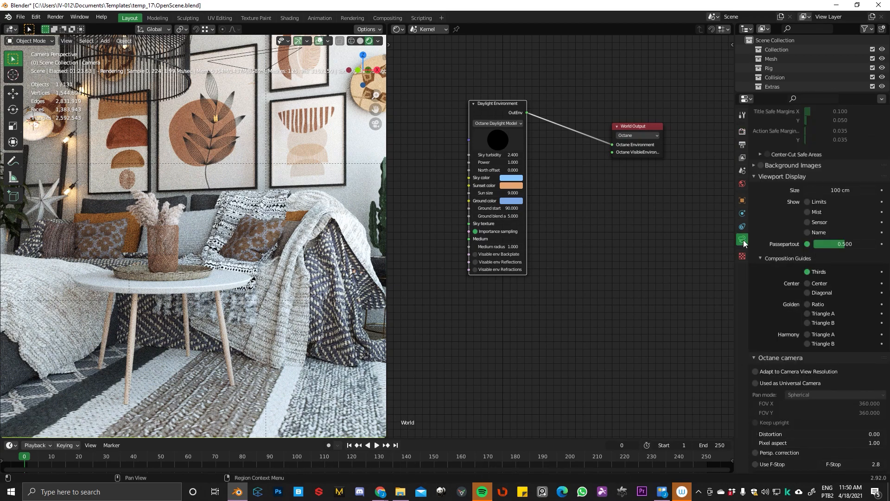
scroll(770, 249, up, 10)
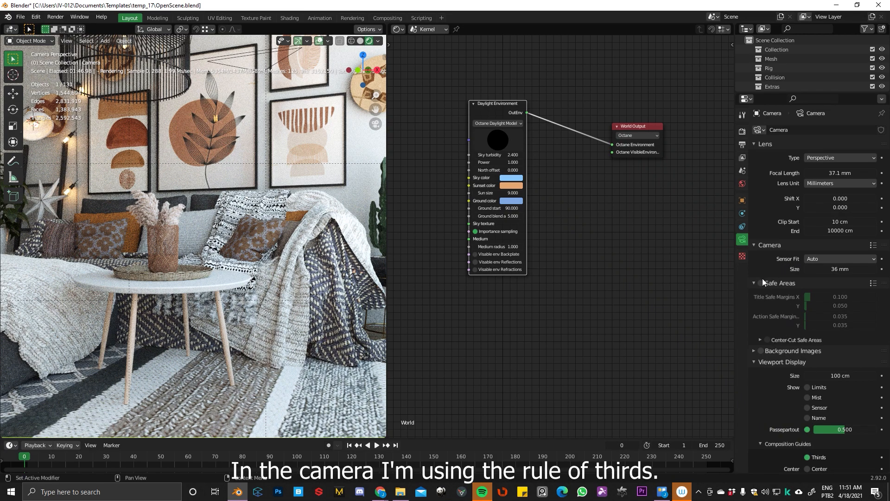
click(760, 340)
click(761, 340)
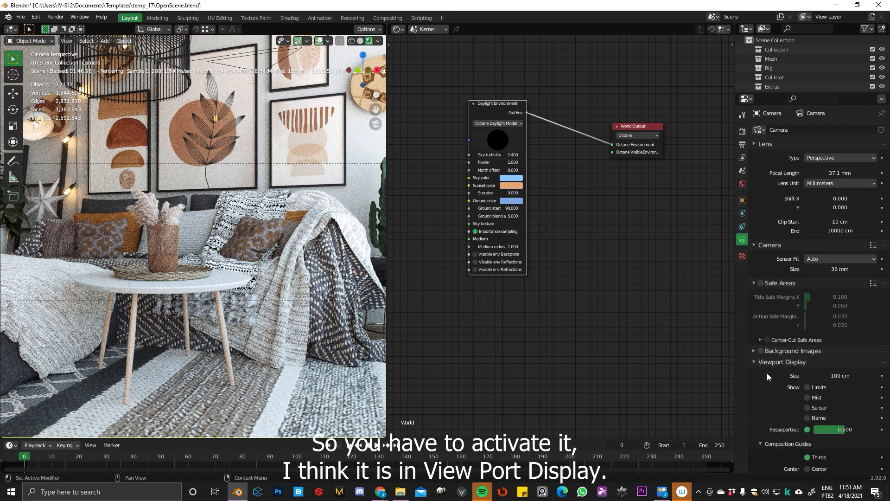
scroll(769, 374, down, 3)
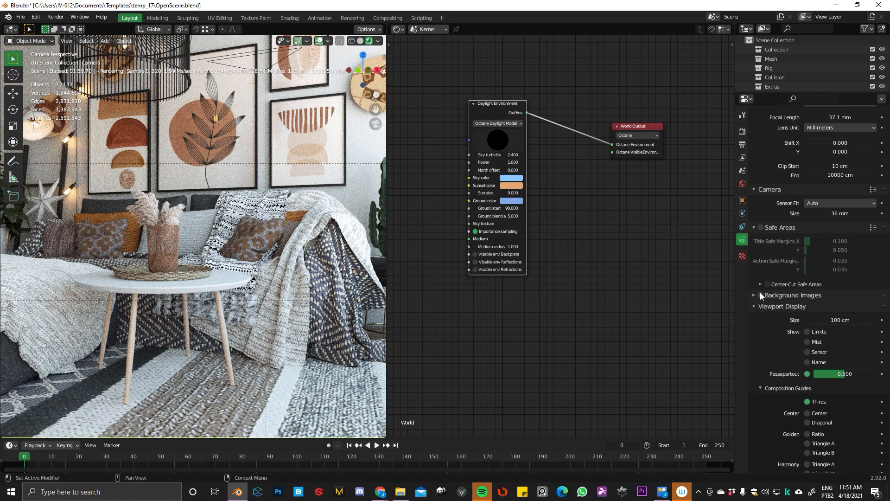
Collapse the composition guides and viewport display settings, and examine the camera's Octane depth-of-field options.
click(756, 306)
click(755, 306)
scroll(784, 341, down, 3)
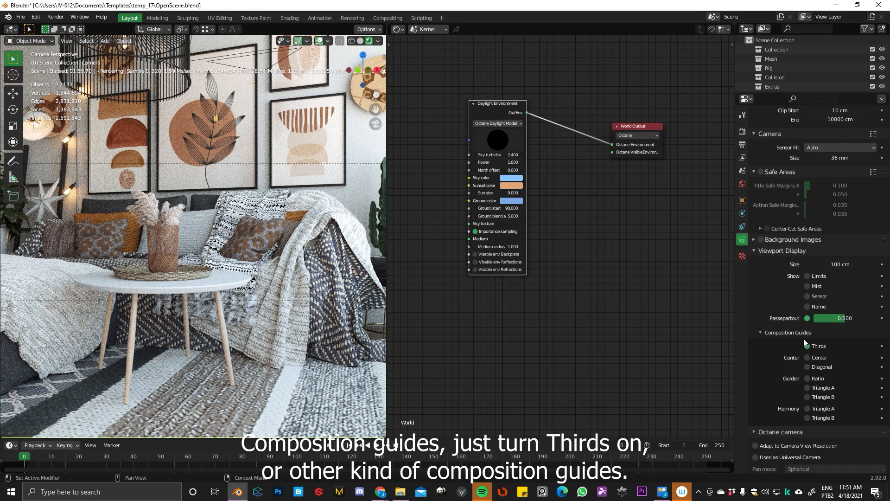
click(760, 331)
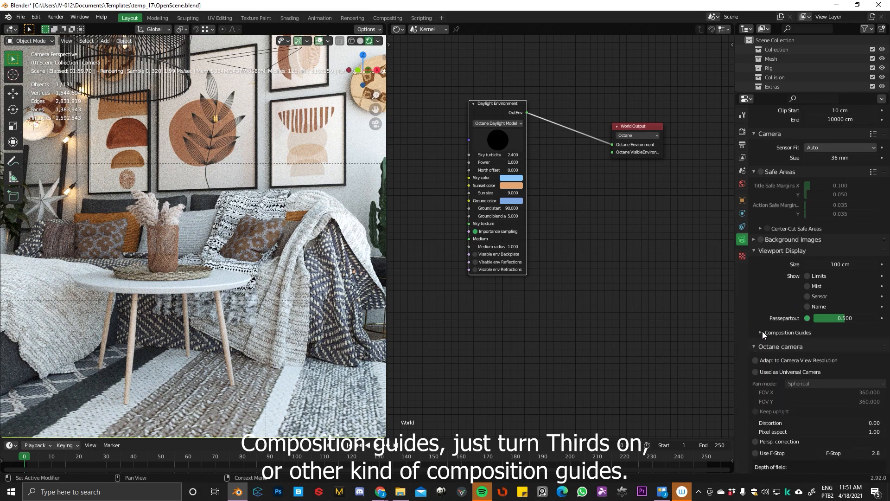
click(755, 252)
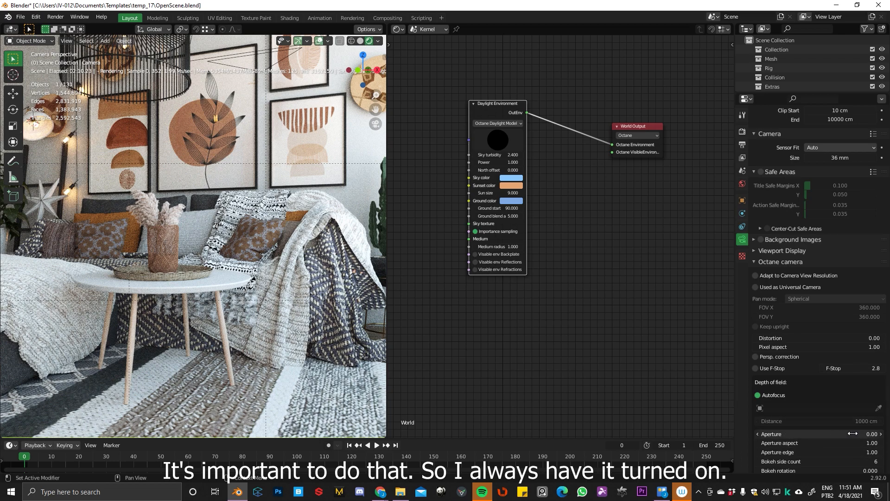
Turn off Autofocus for the camera and pick the wicker planter on the table as its focus object.
click(757, 395)
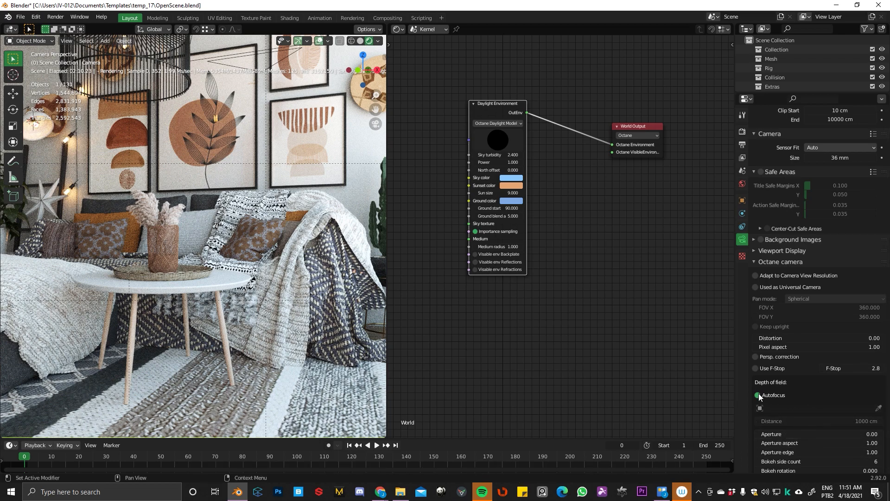
click(878, 408)
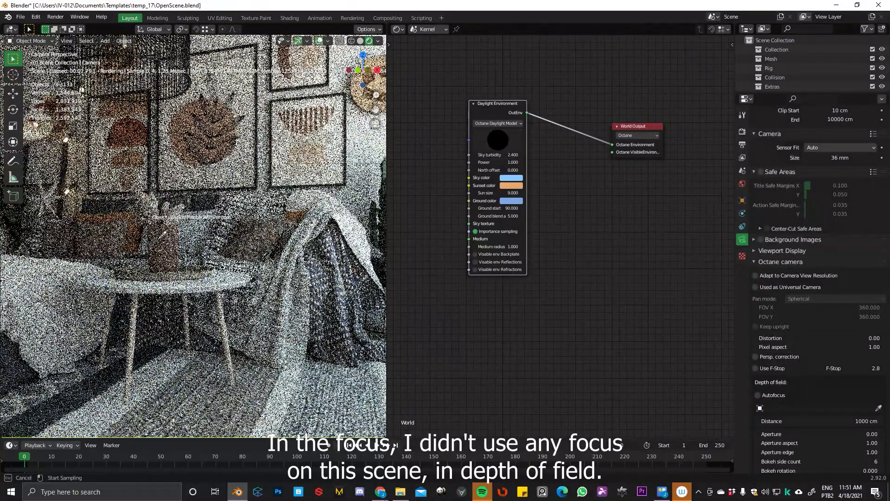
click(165, 242)
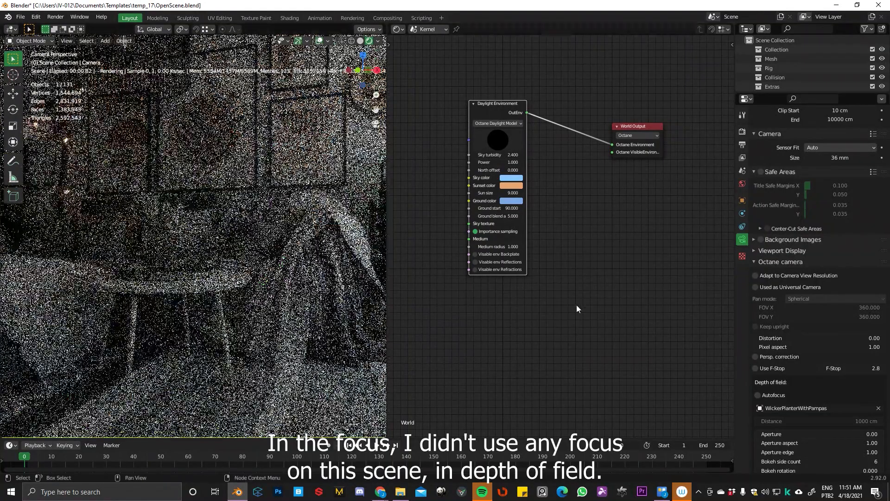
Set the camera's depth-of-field aperture to 3.
double_click(810, 437)
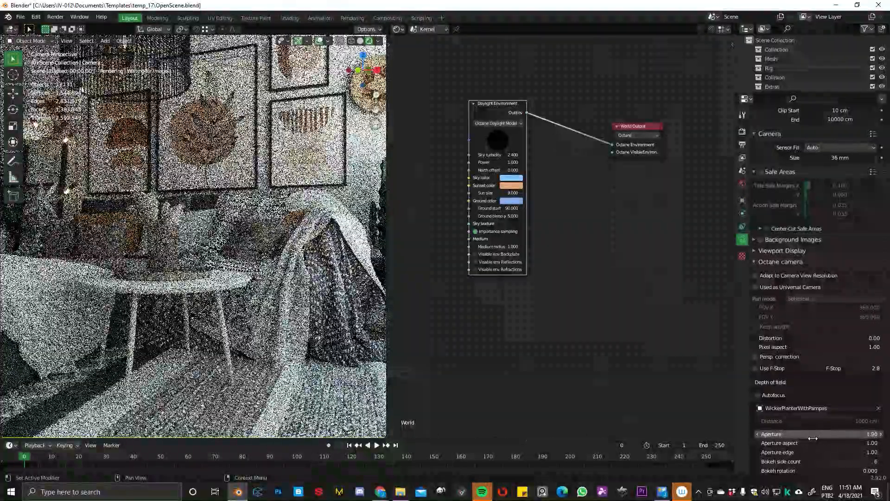
text(3)
key(Return)
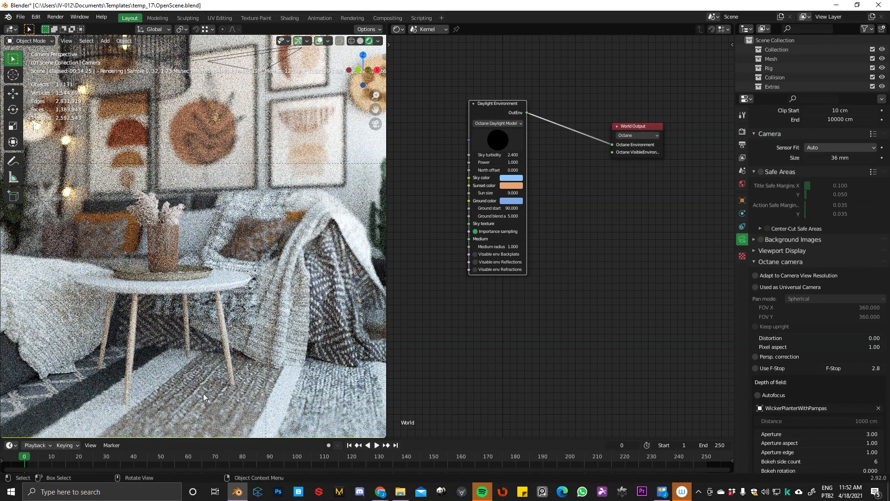
Reset the camera's aperture to 0 and turn Autofocus back on.
click(817, 434)
text(0)
key(Return)
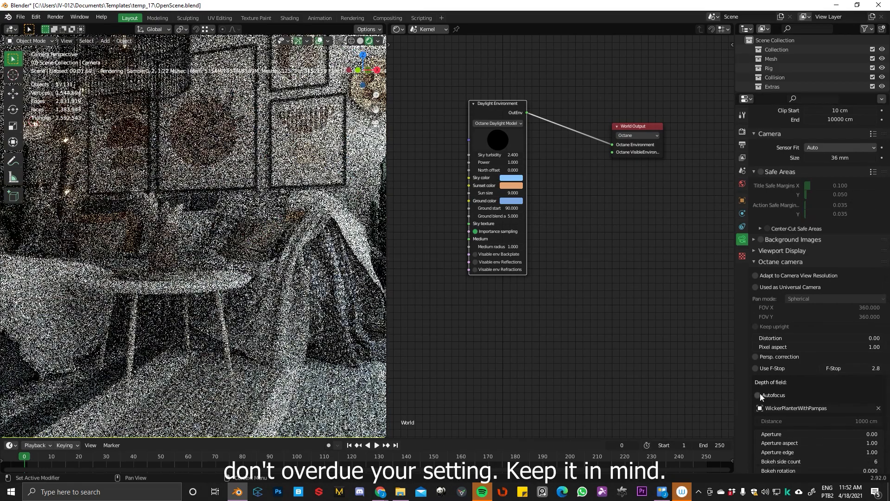
click(757, 395)
Examine the Octane Camera Imager's response type and the scene's Color Management display device and view transform.
scroll(795, 388, down, 20)
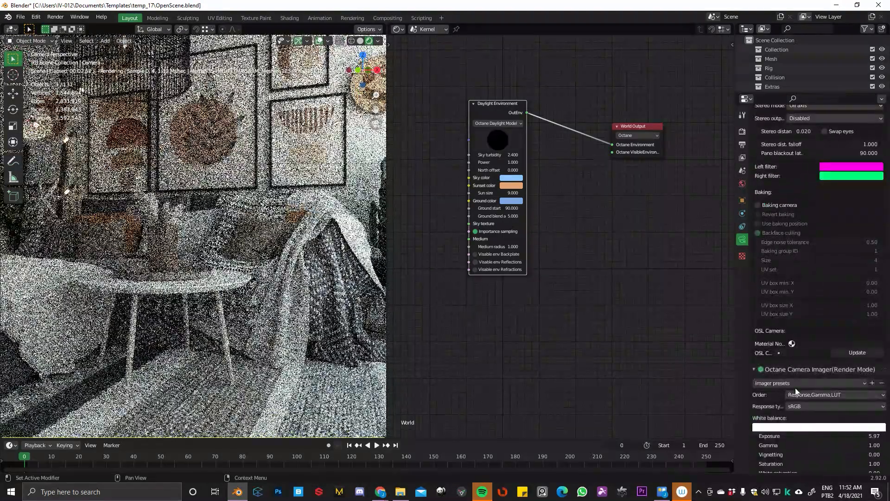
scroll(811, 391, down, 8)
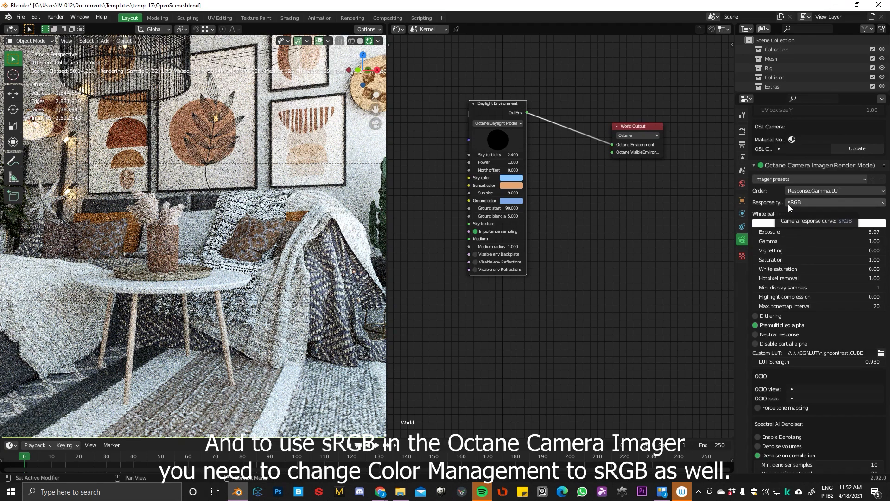
click(742, 133)
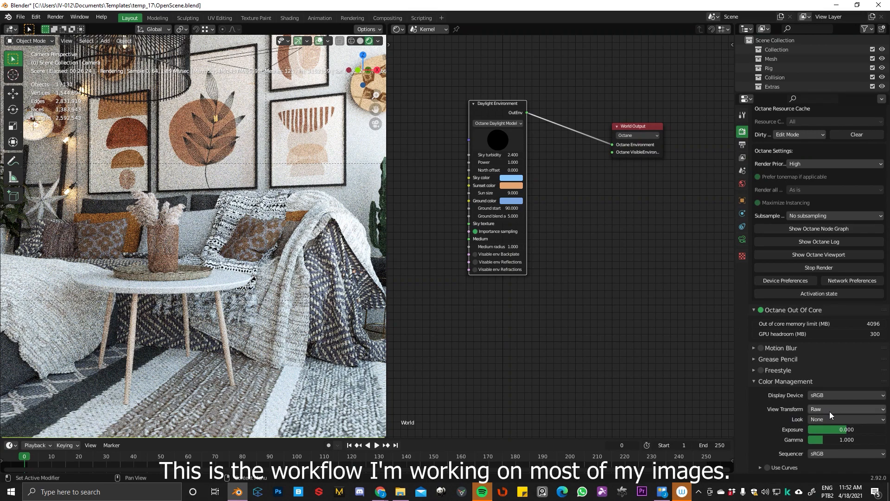
Set the saturation in the camera's Octane imager settings to 0.9.
click(742, 239)
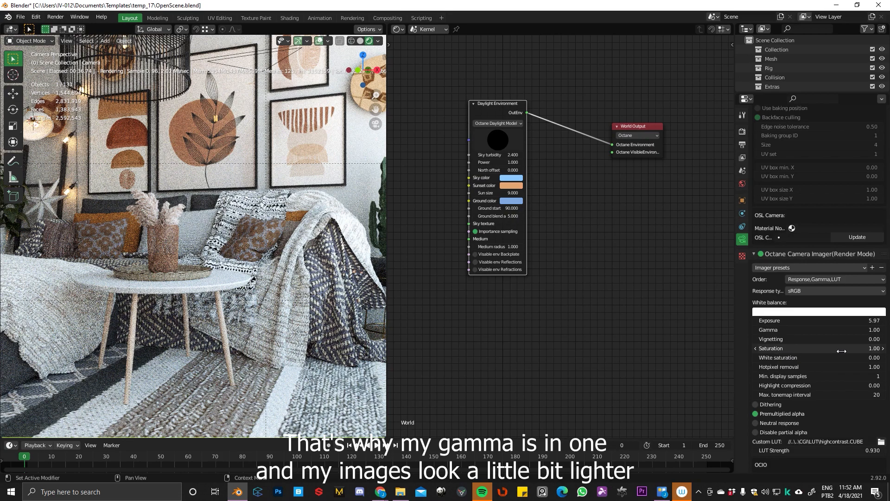
click(812, 348)
text(0.9)
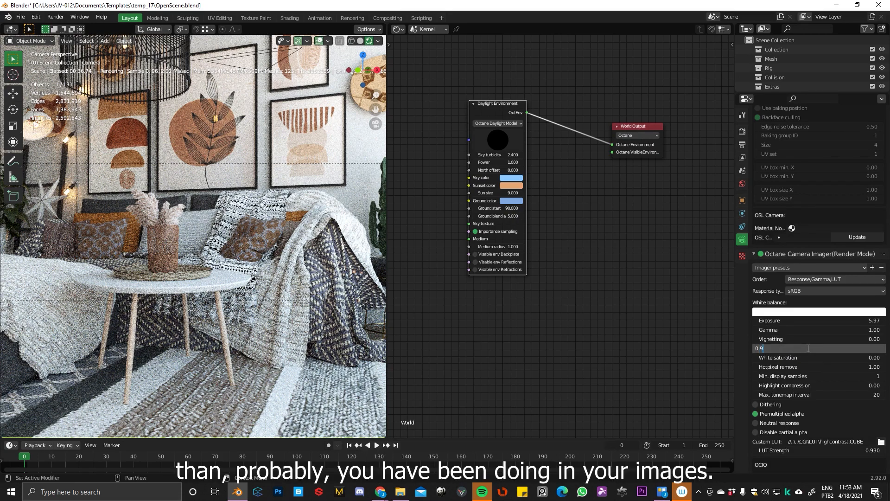
key(Return)
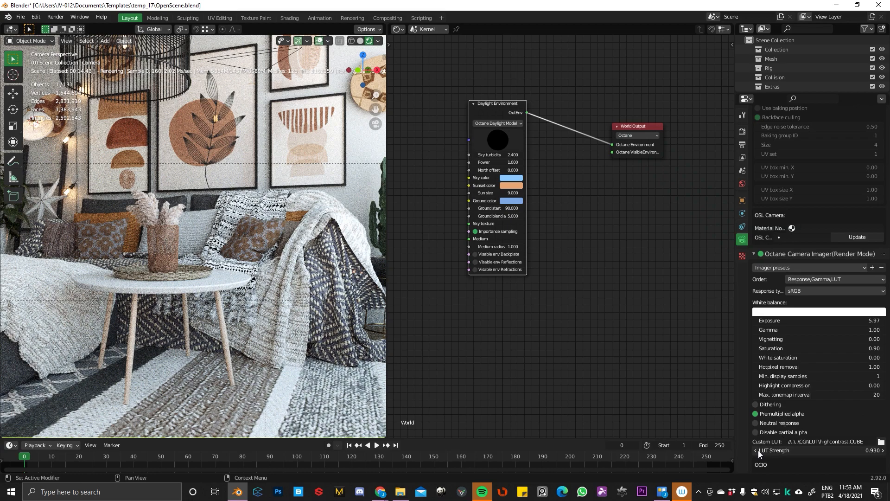
Try lowcontrast.CUBE as the imager's custom LUT, and restore highcontrast.CUBE.
click(882, 442)
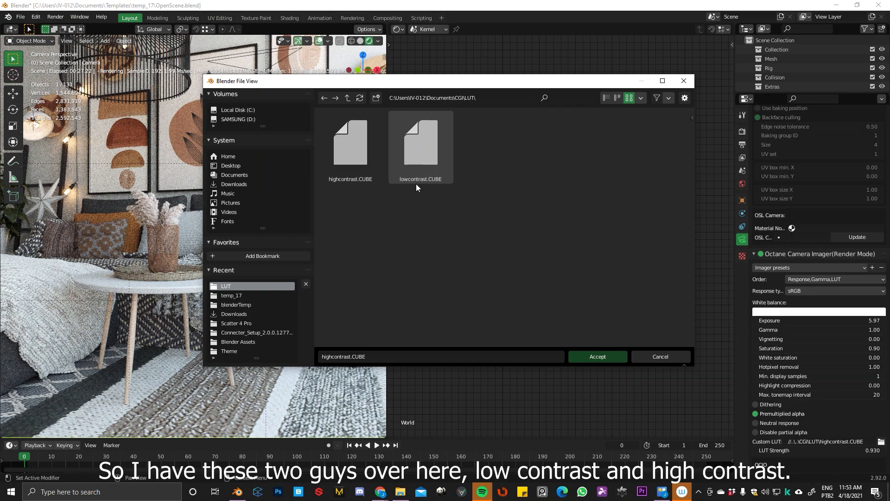
click(439, 145)
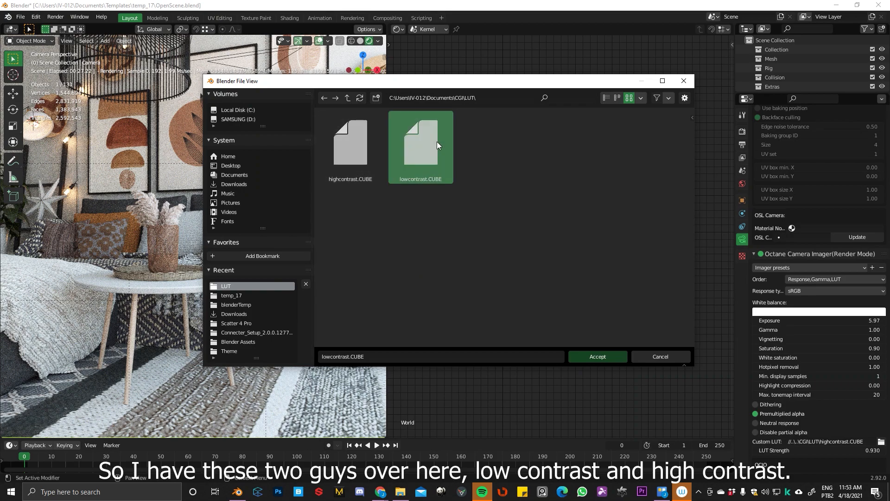
click(594, 357)
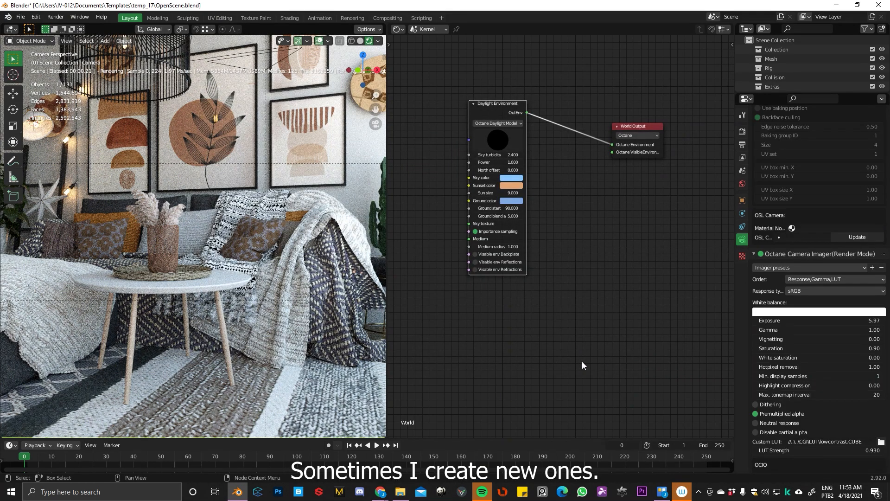
click(881, 443)
double_click(364, 170)
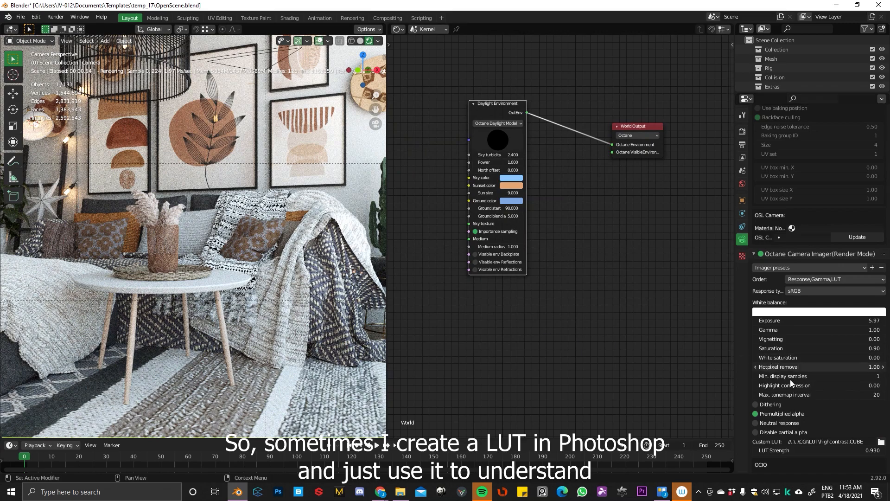
Set the camera's Octane post-processing bloom power to 3.15 and glare power to 6.09.
scroll(798, 402, down, 5)
scroll(798, 403, down, 4)
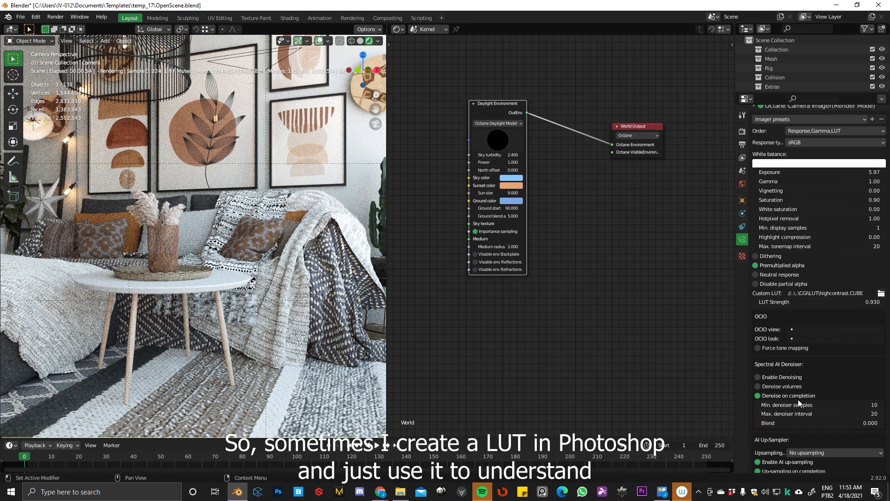
scroll(803, 402, down, 4)
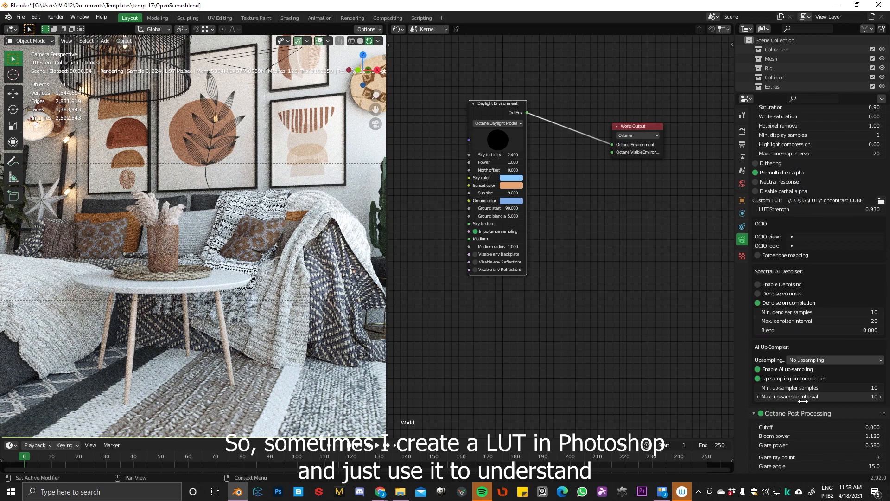
scroll(803, 401, up, 2)
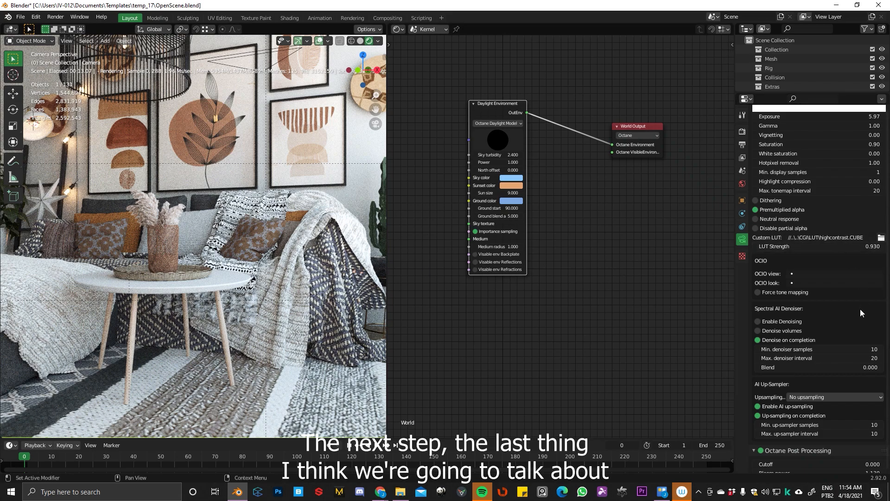
scroll(870, 307, down, 3)
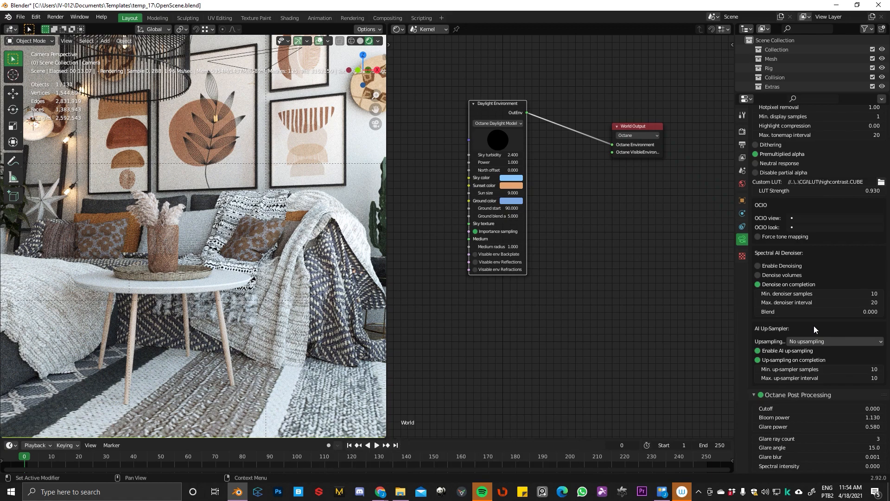
scroll(814, 326, down, 1)
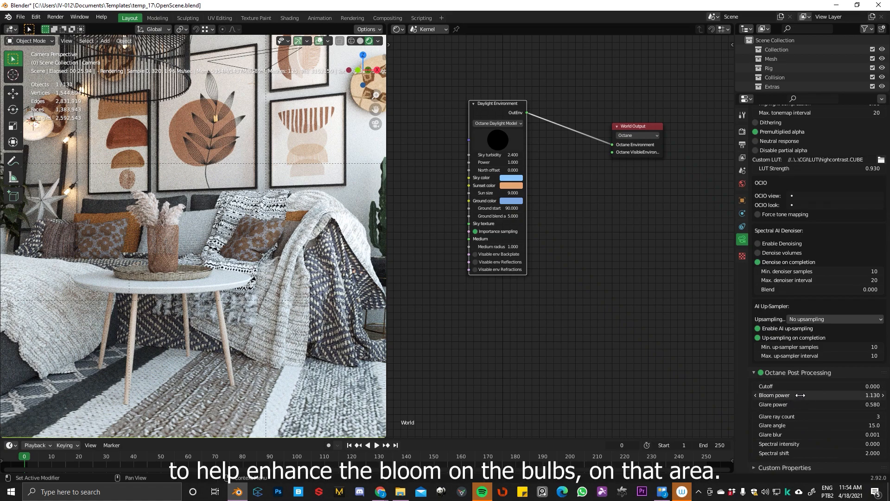
drag(825, 399, 807, 399)
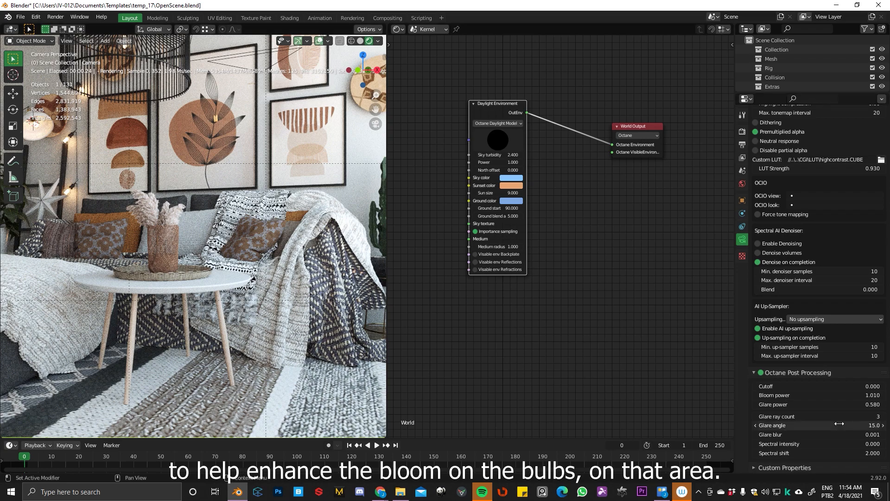
drag(791, 397, 723, 406)
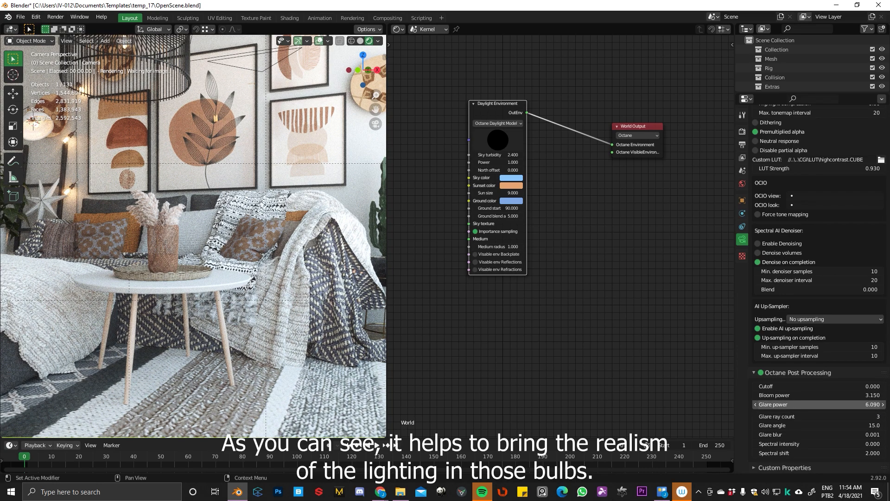
drag(654, 406, 872, 422)
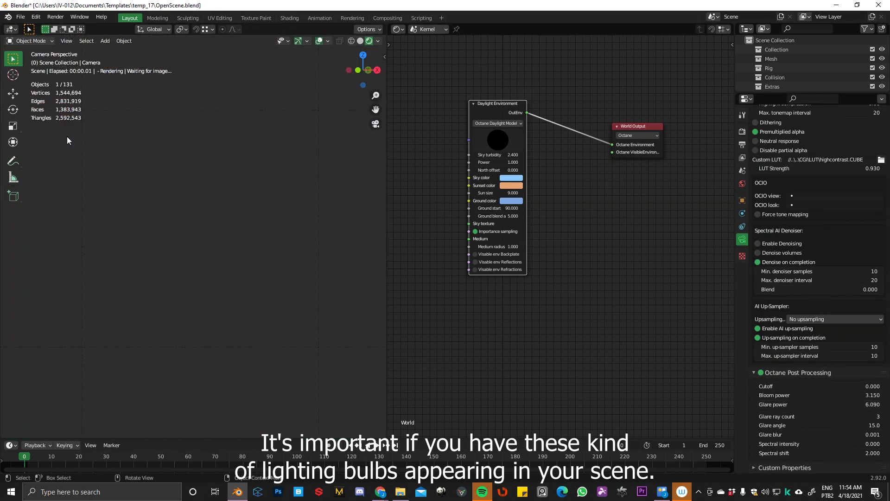
Examine the bloom and glare around the string light bulbs and the wall lamp in the rendered view.
scroll(97, 139, up, 2)
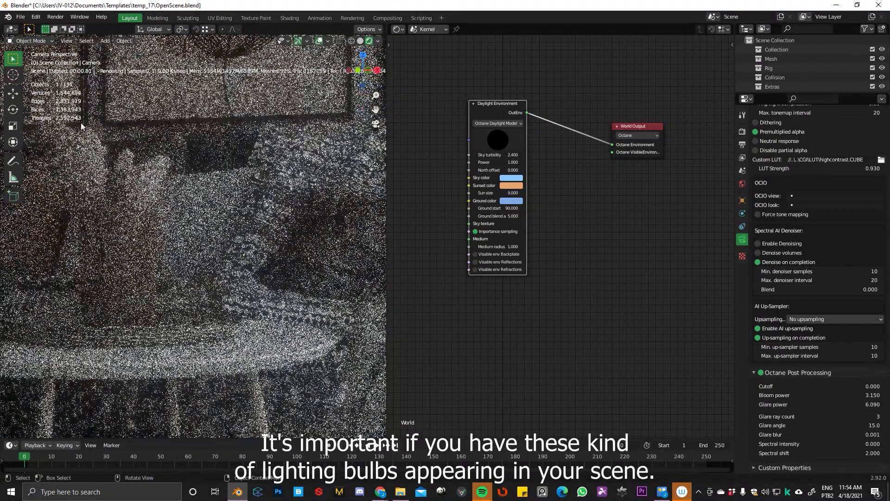
shift+middle_drag(98, 139, 393, 274)
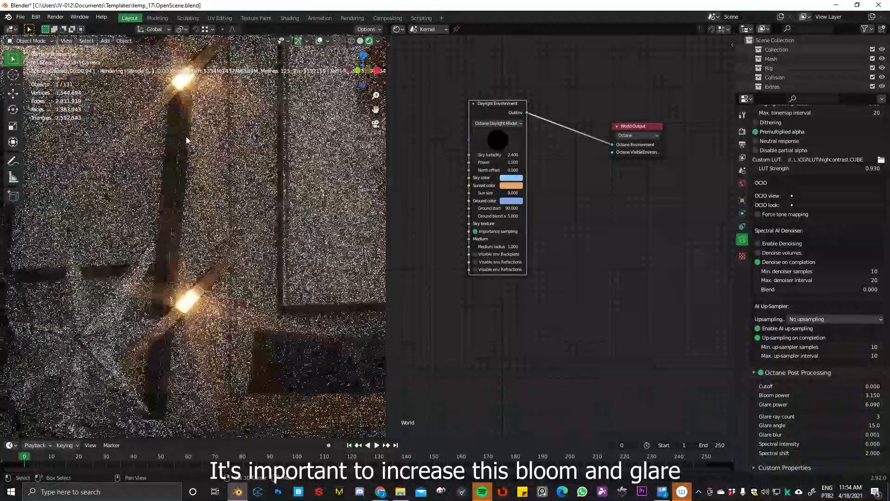
middle_drag(188, 139, 295, 331)
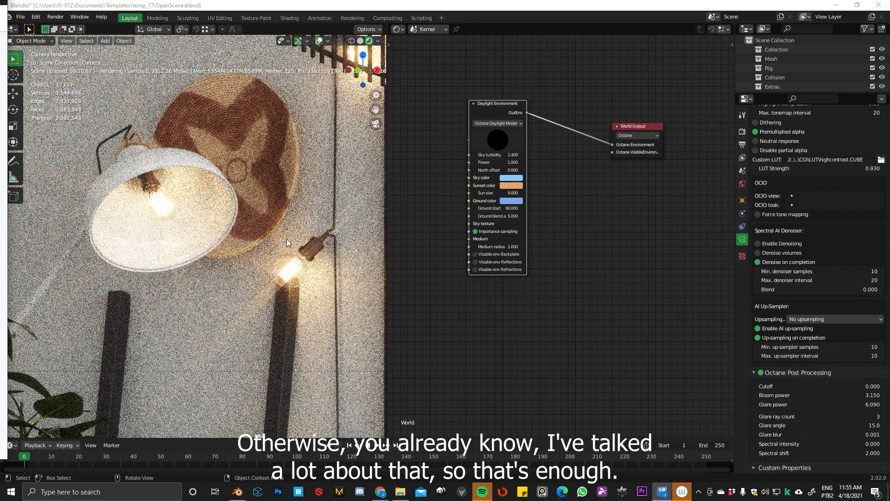
scroll(288, 242, down, 1)
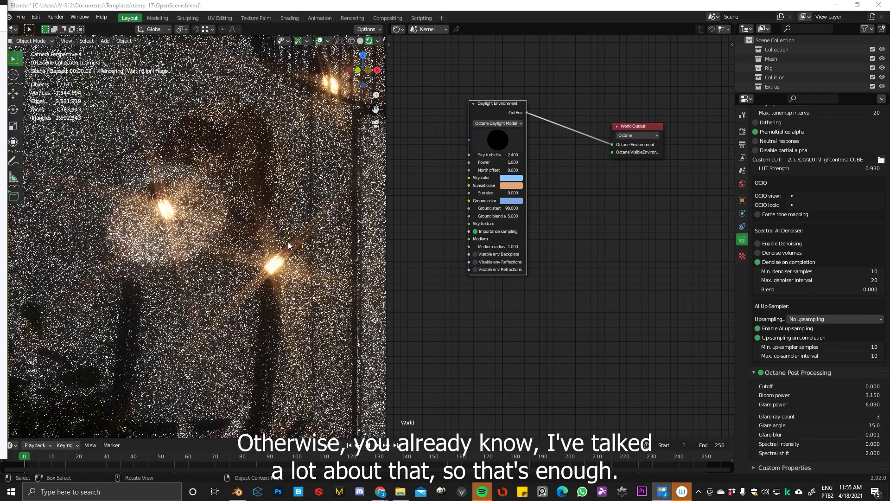
Select the wall behind the lamp and examine its Woodfloor material in the object shader nodes.
click(133, 108)
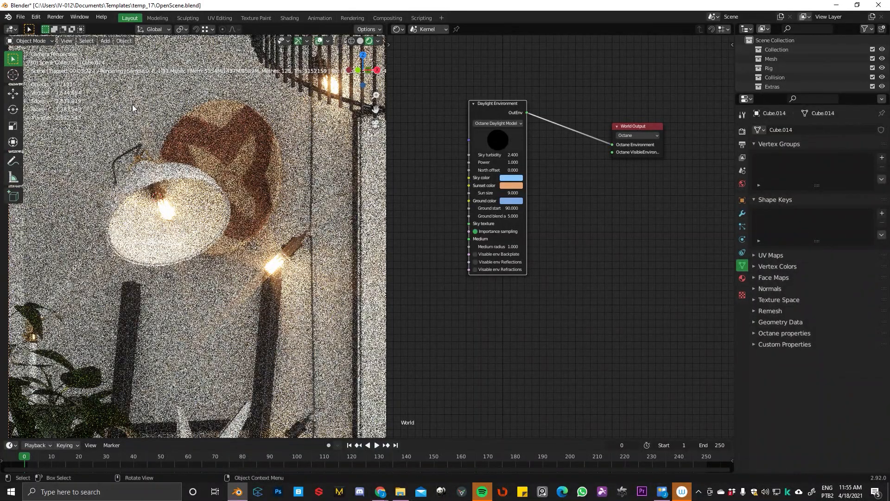
click(419, 29)
click(442, 37)
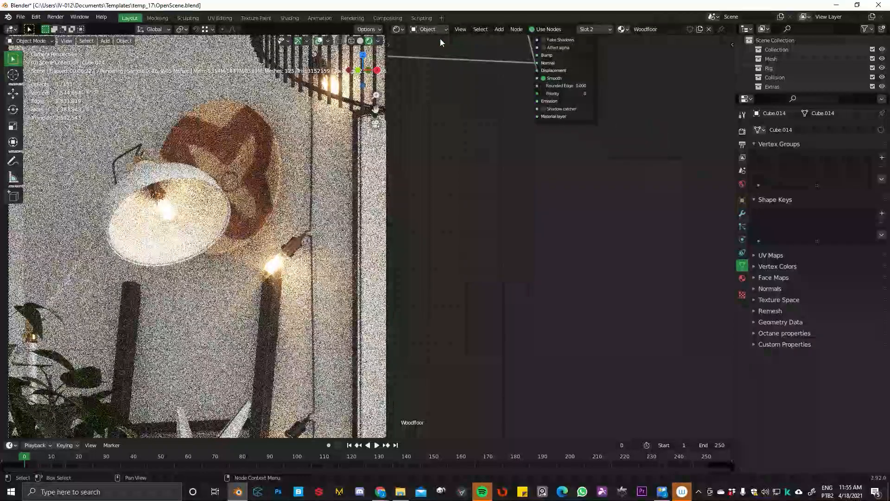
middle_drag(529, 57, 589, 316)
scroll(560, 243, down, 5)
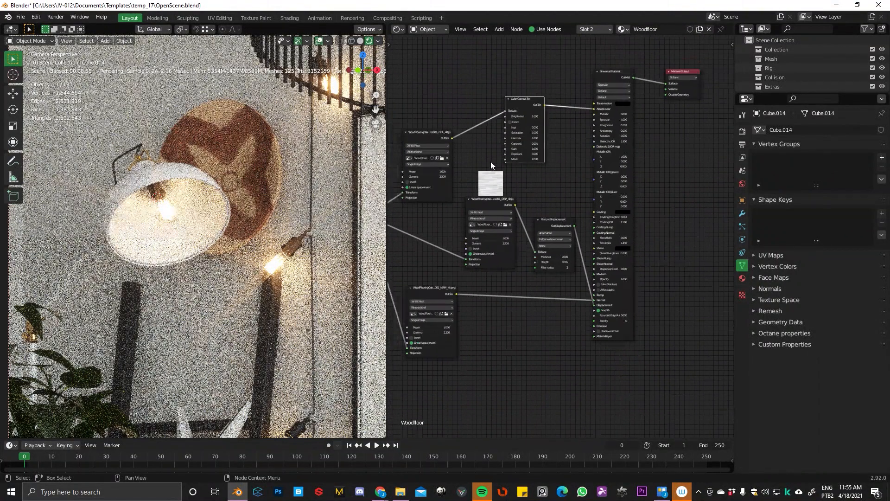
middle_drag(479, 223, 580, 219)
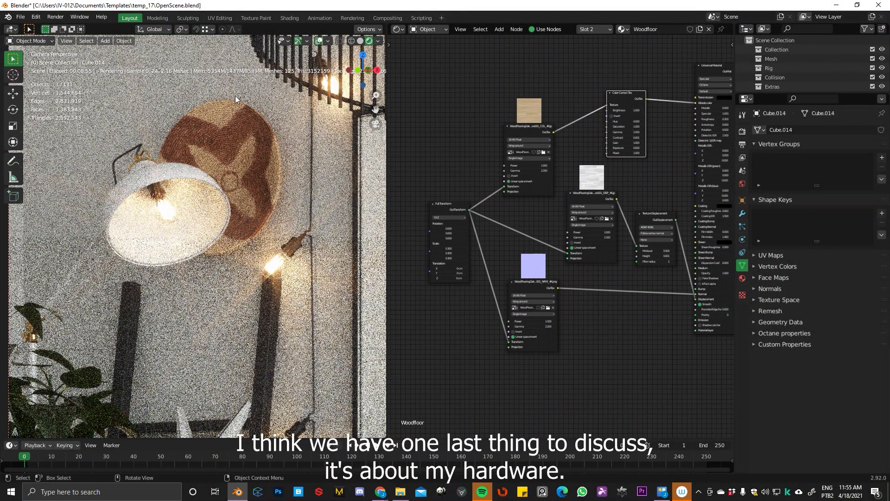
Examine the rendering GPU, its memory usage and the RTX acceleration setting in the Octane Server device preferences.
click(743, 278)
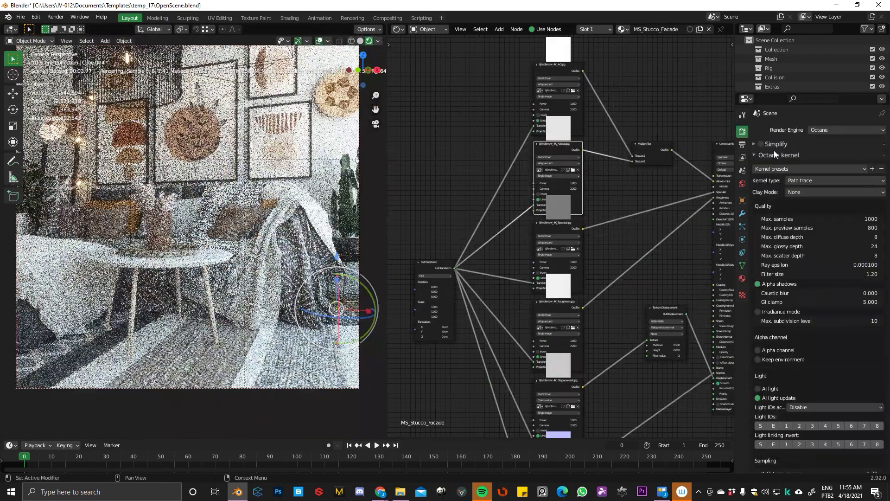
scroll(828, 283, down, 15)
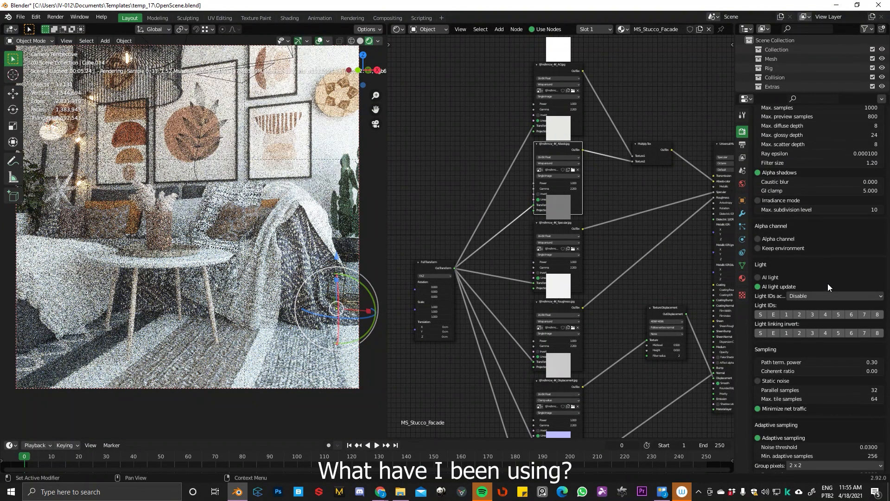
scroll(833, 316, down, 17)
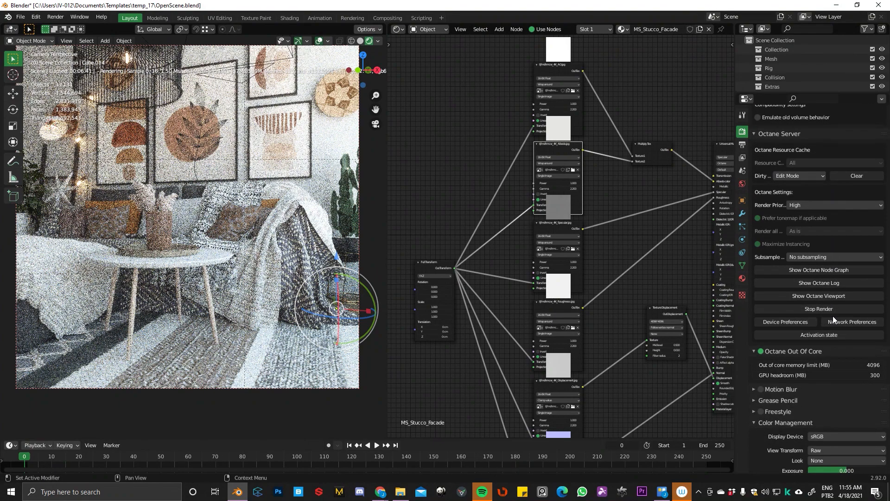
scroll(832, 316, down, 2)
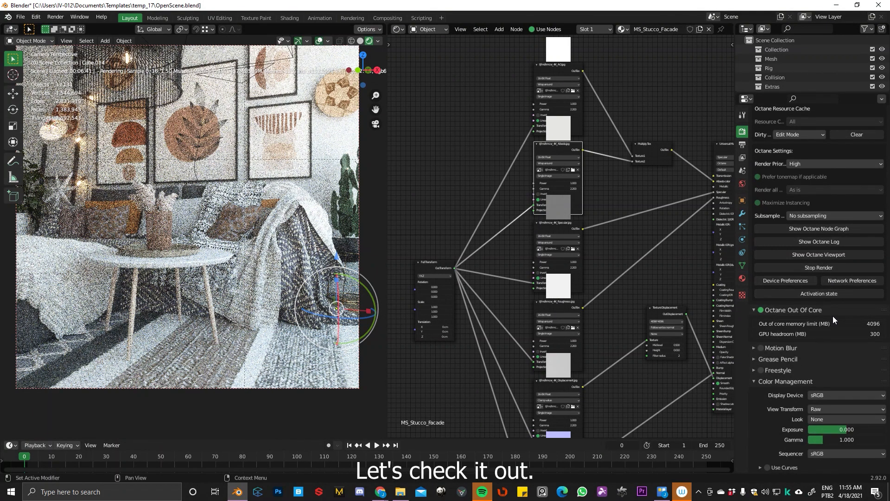
scroll(837, 319, up, 1)
scroll(838, 323, down, 2)
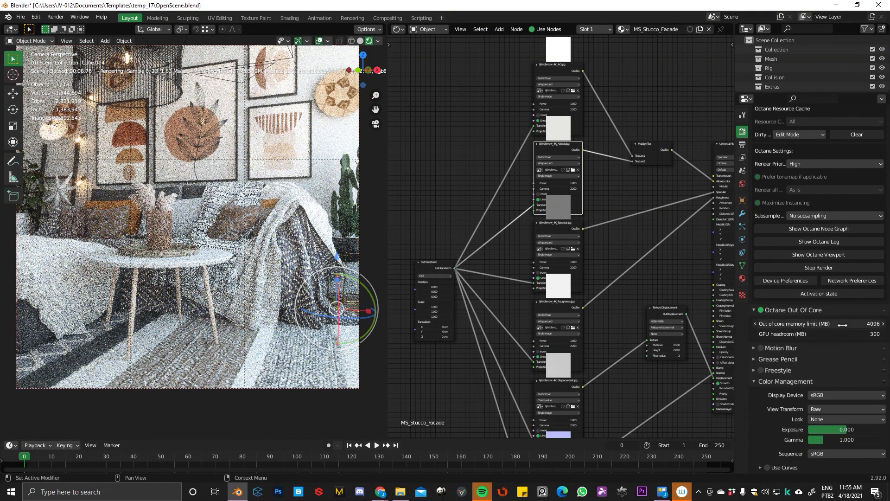
scroll(838, 324, up, 1)
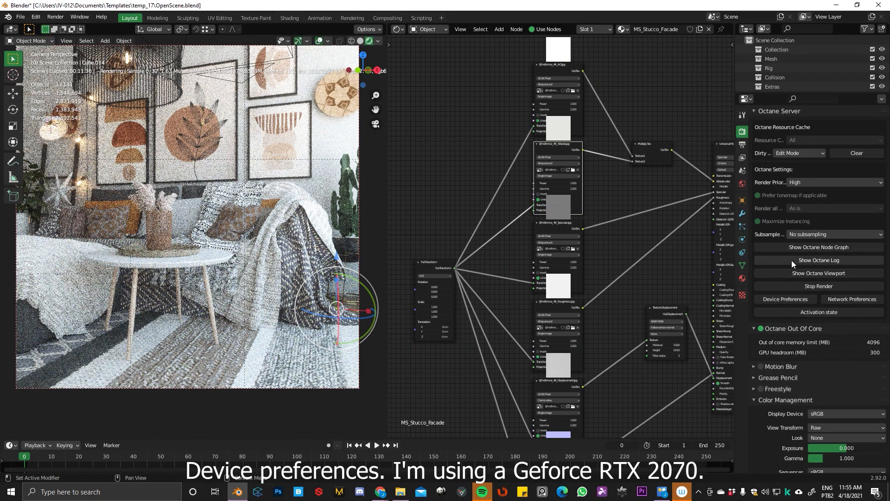
click(781, 299)
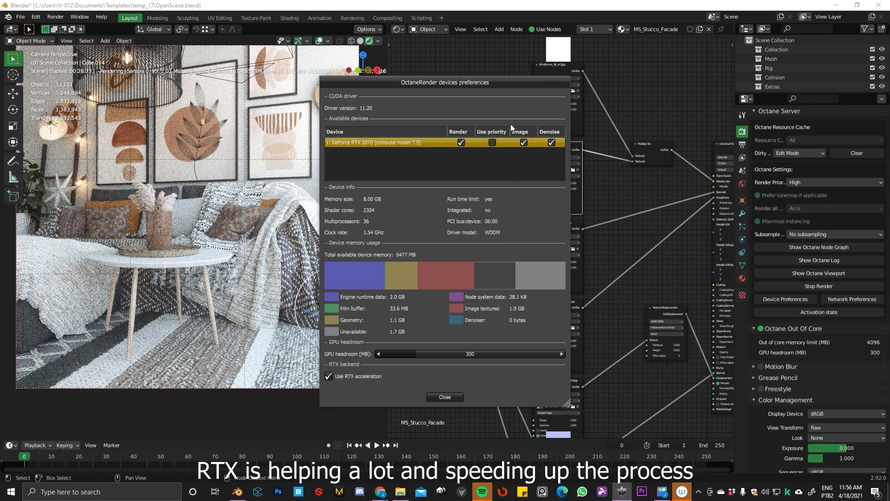
click(451, 396)
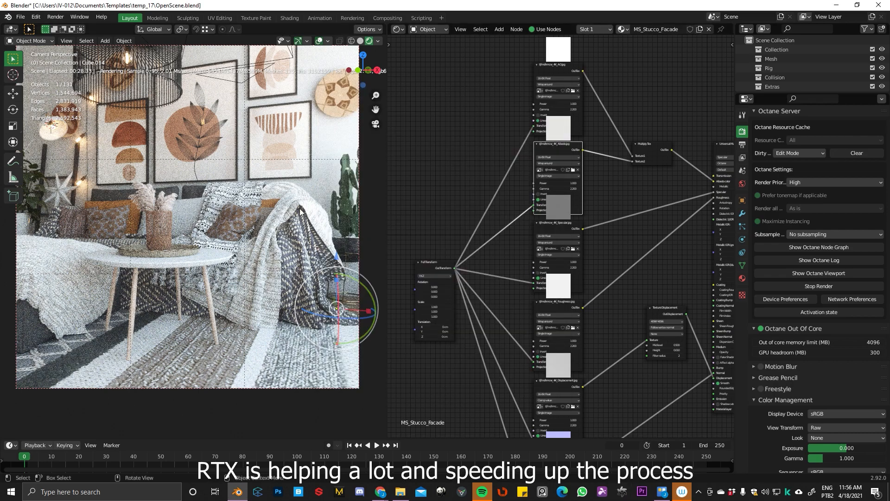
Switch the viewport from rendered to solid shading and frame the whole interior scene in the camera view.
click(360, 41)
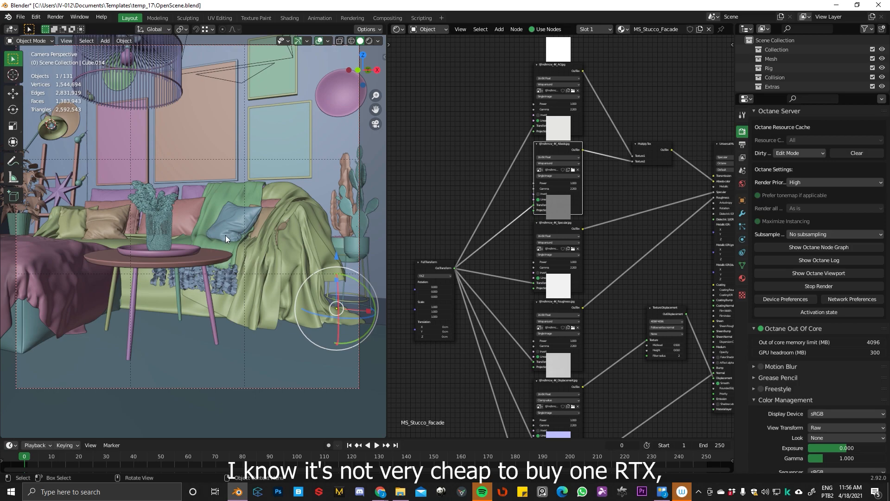
shift+middle_drag(219, 235, 218, 277)
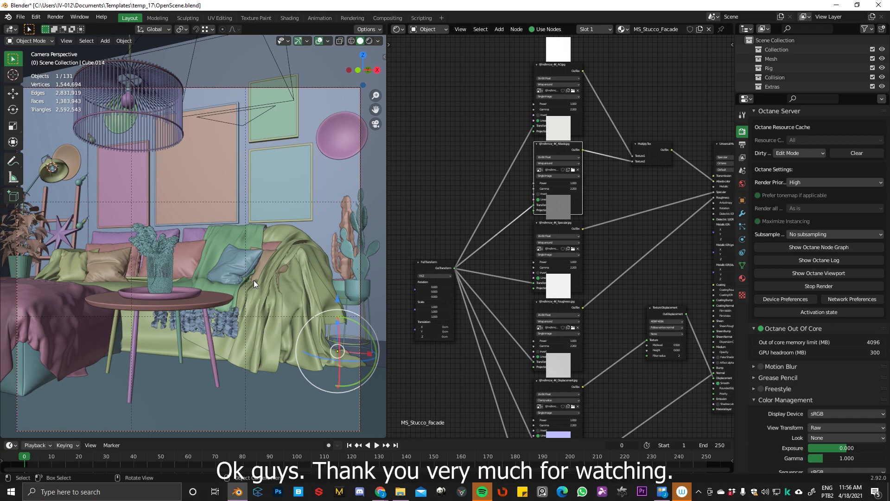
scroll(243, 292, down, 2)
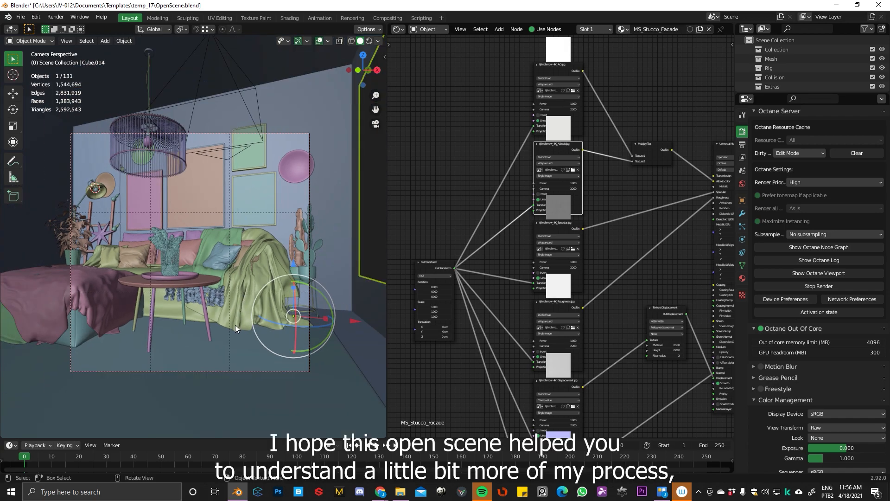
scroll(224, 309, up, 1)
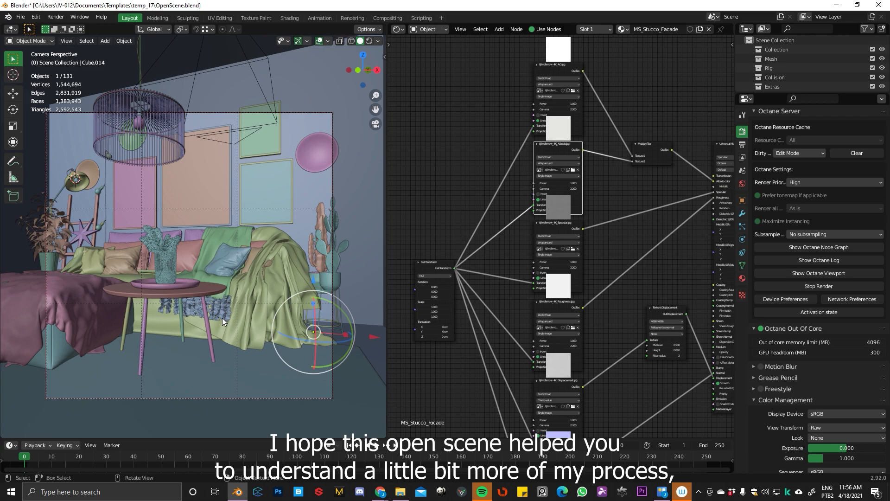